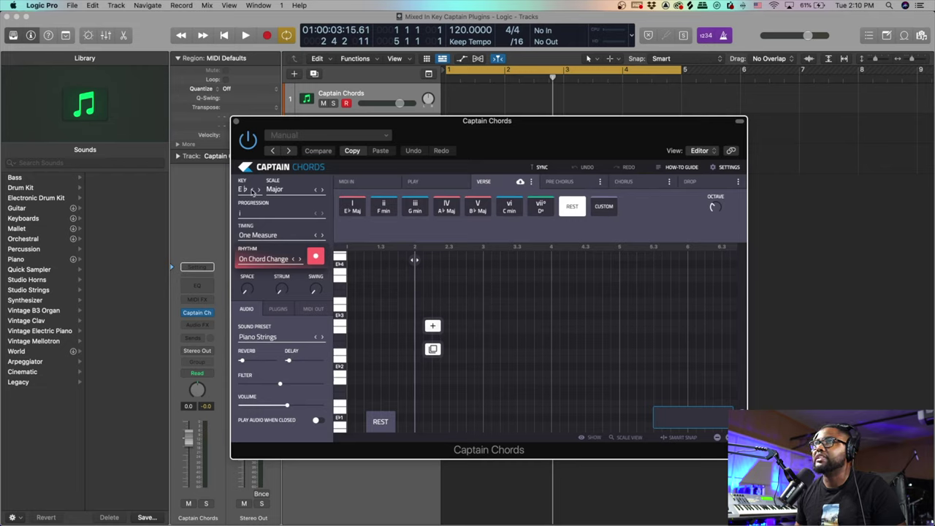
Browse the preset chord progressions, then dismiss the list without picking one
click(263, 212)
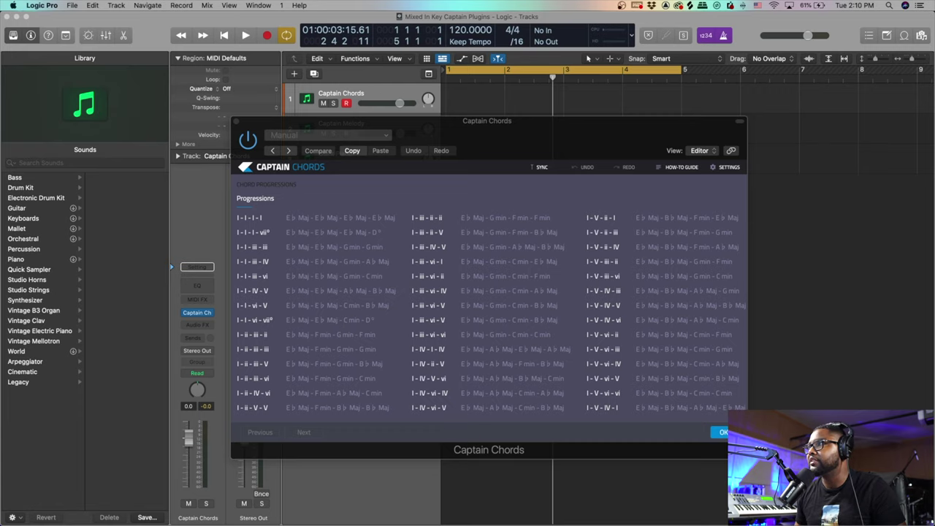
click(252, 217)
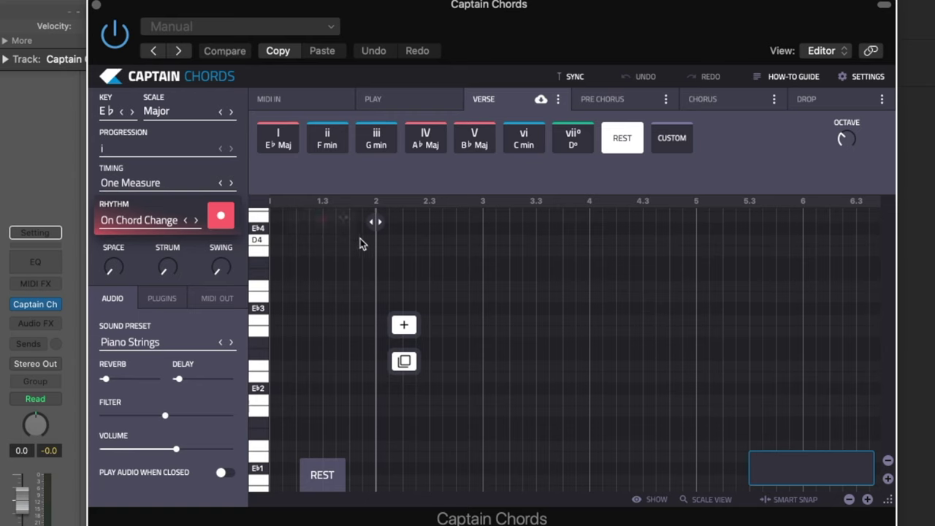
Shrink the empty opening slot and add a one-bar A♭ Maj7 (IV) chord
mouse_move(411, 262)
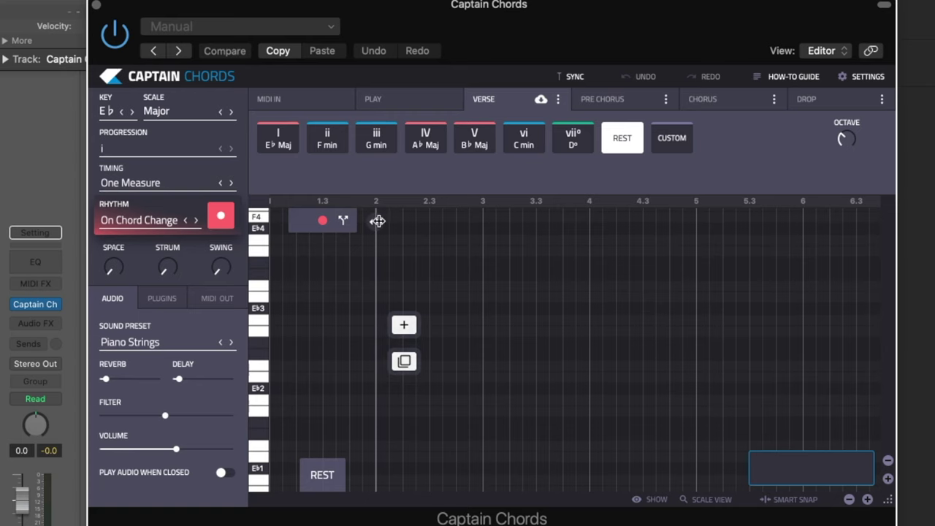
drag(378, 221, 276, 221)
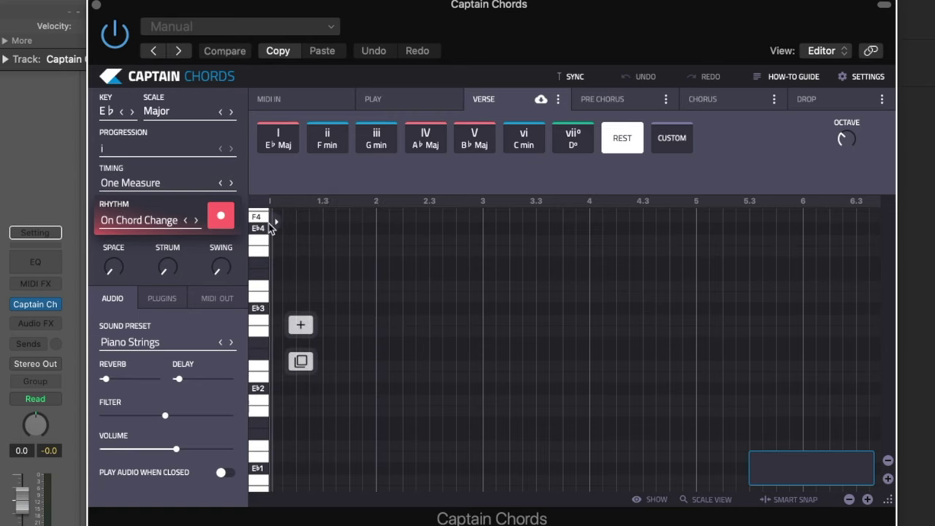
click(305, 326)
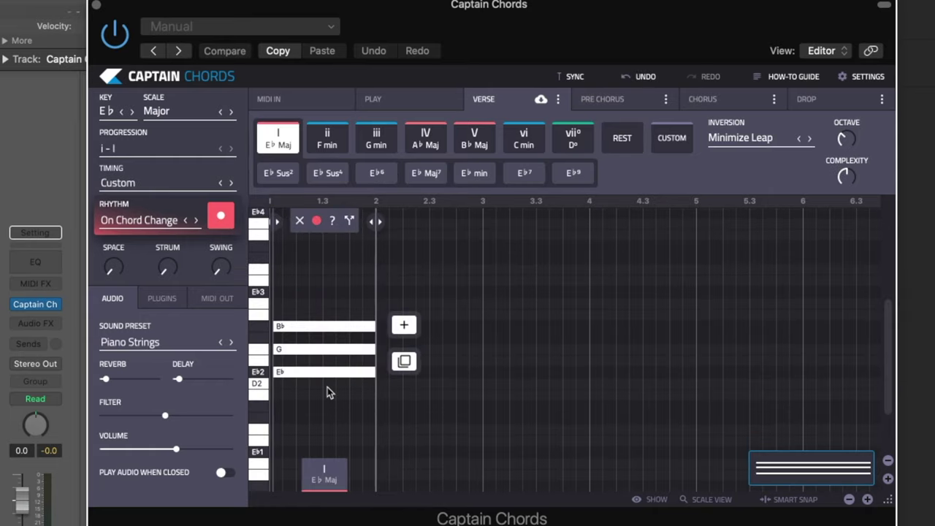
click(425, 138)
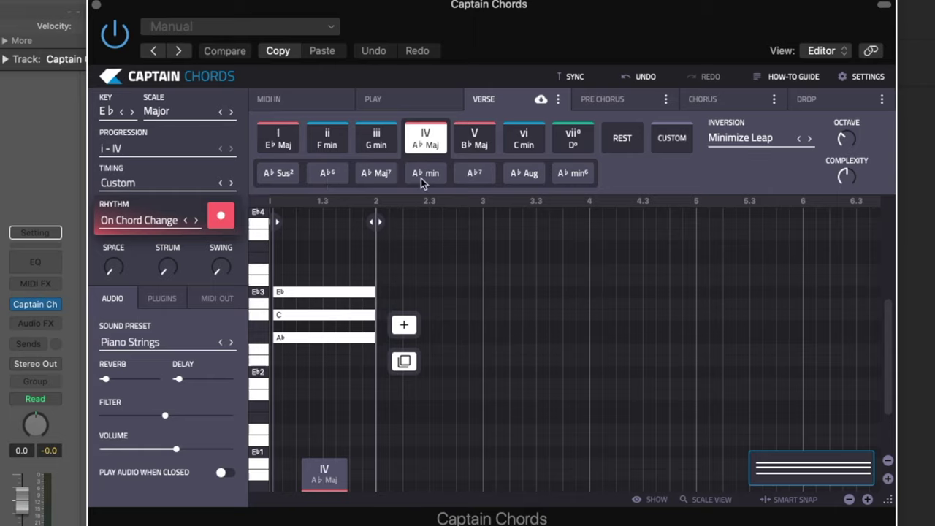
click(376, 179)
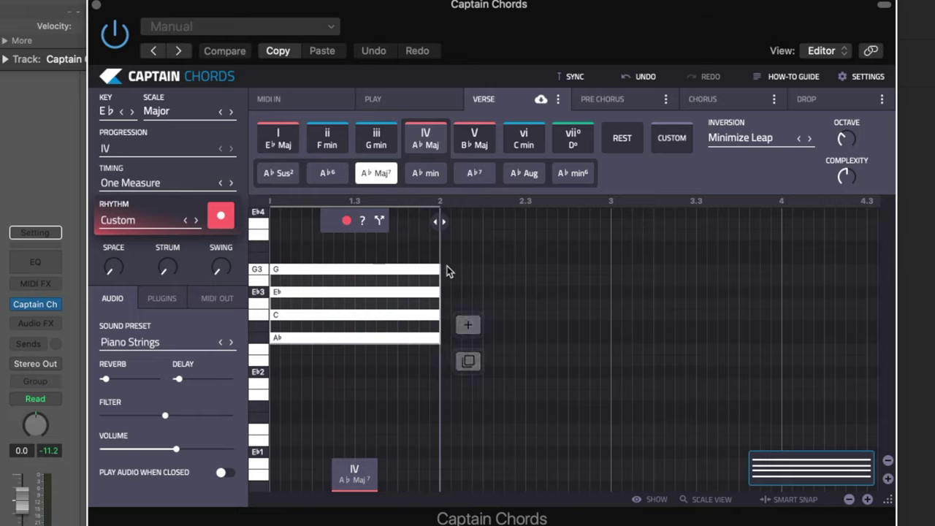
Add a G Aug (III+) as the second chord and play the two chords back
click(480, 325)
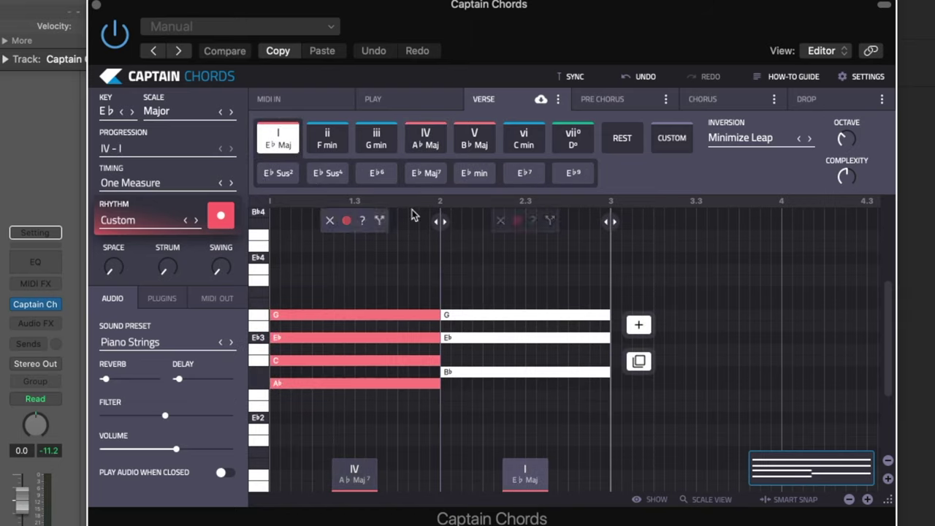
click(385, 141)
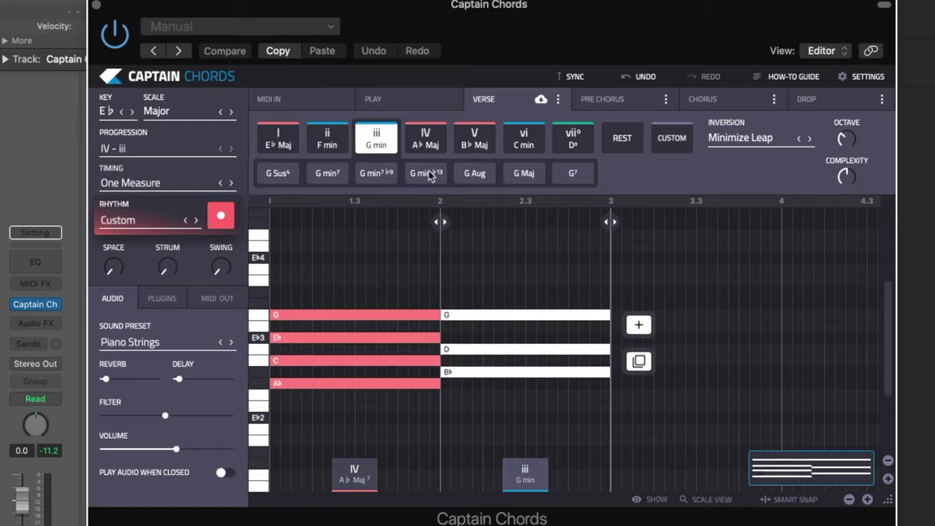
click(476, 176)
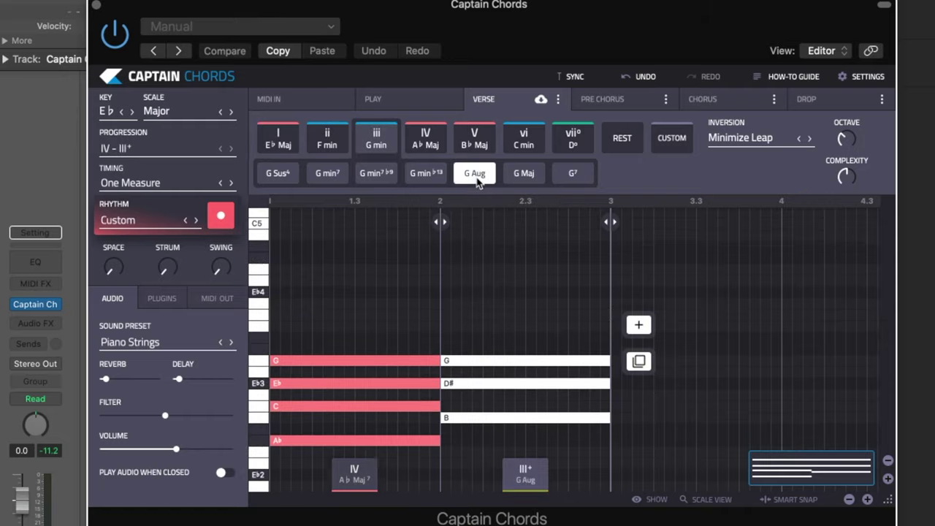
mouse_move(479, 262)
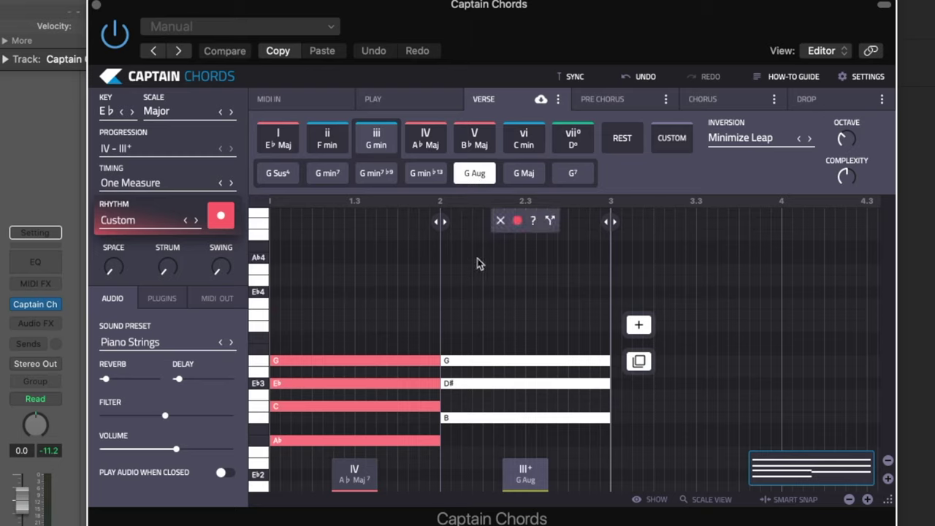
key(space)
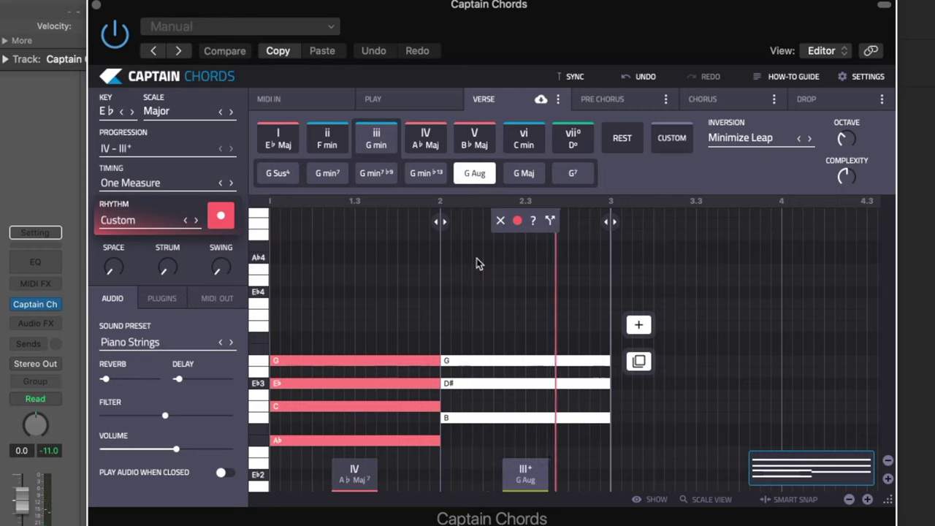
key(space)
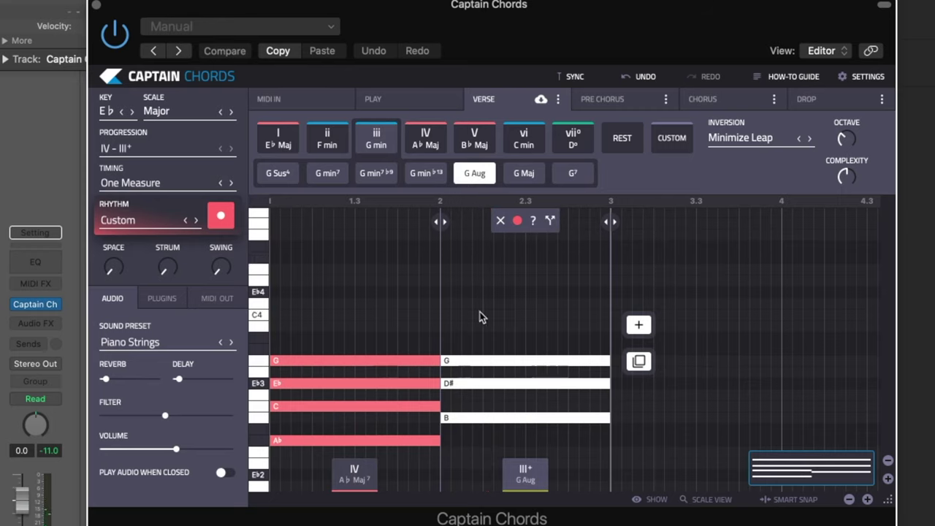
Add a C min9 (vi) as the third chord and play the progression
click(652, 325)
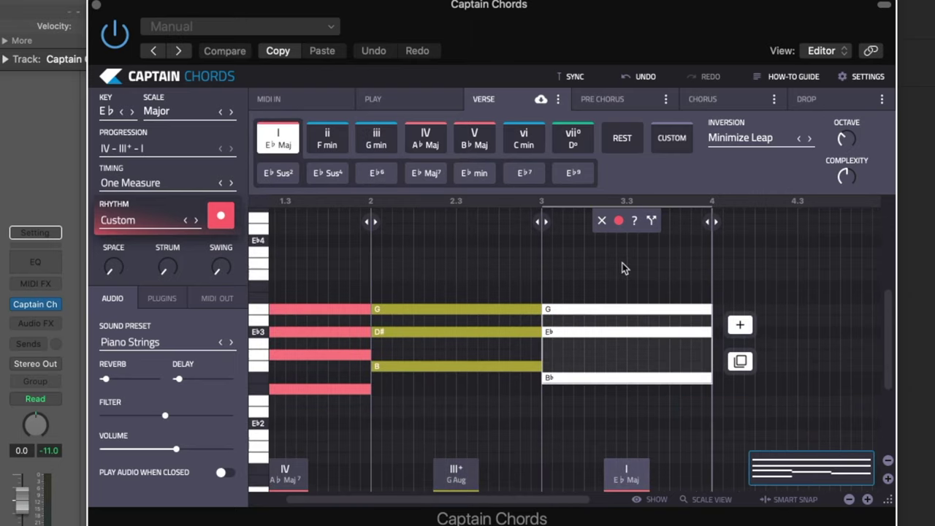
click(525, 137)
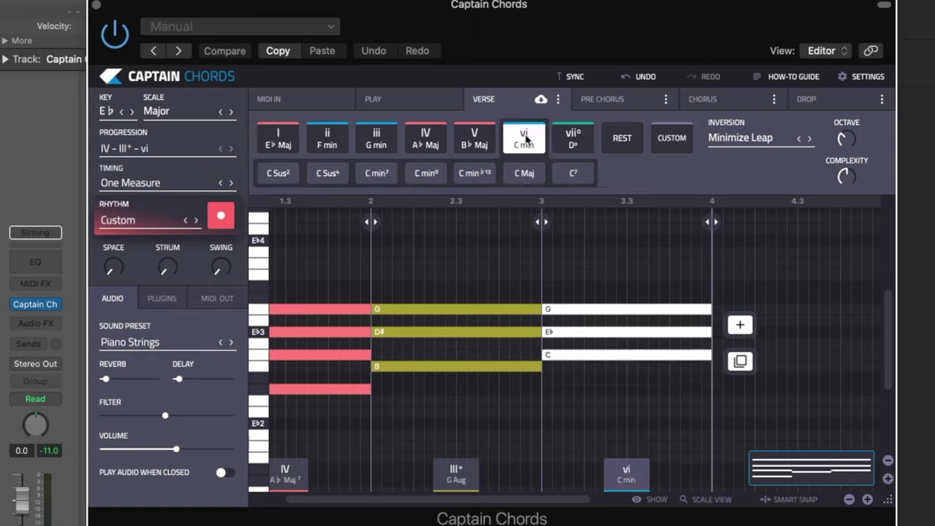
click(424, 173)
key(space)
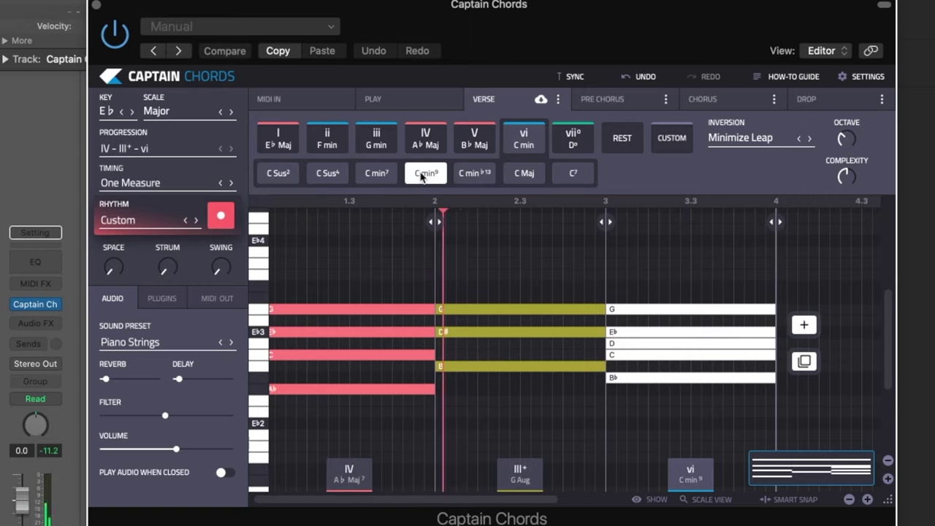
Stretch the C min9 chord and its notes to end at bar 5
mouse_move(641, 323)
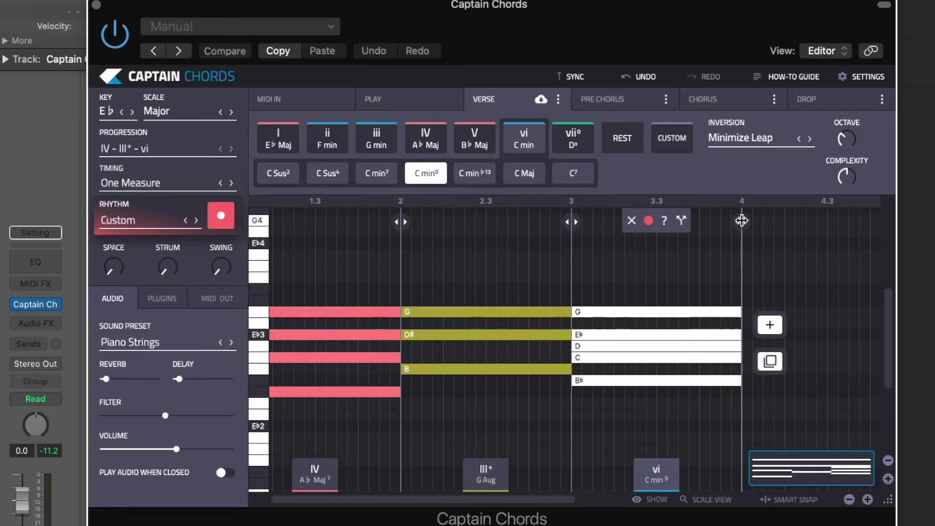
scroll(730, 226, right, 3)
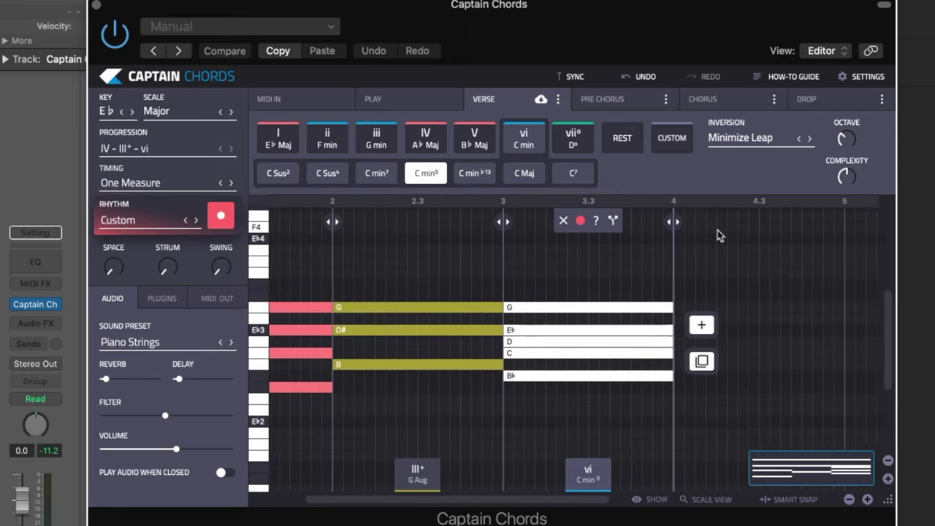
scroll(701, 230, right, 1)
drag(660, 222, 832, 223)
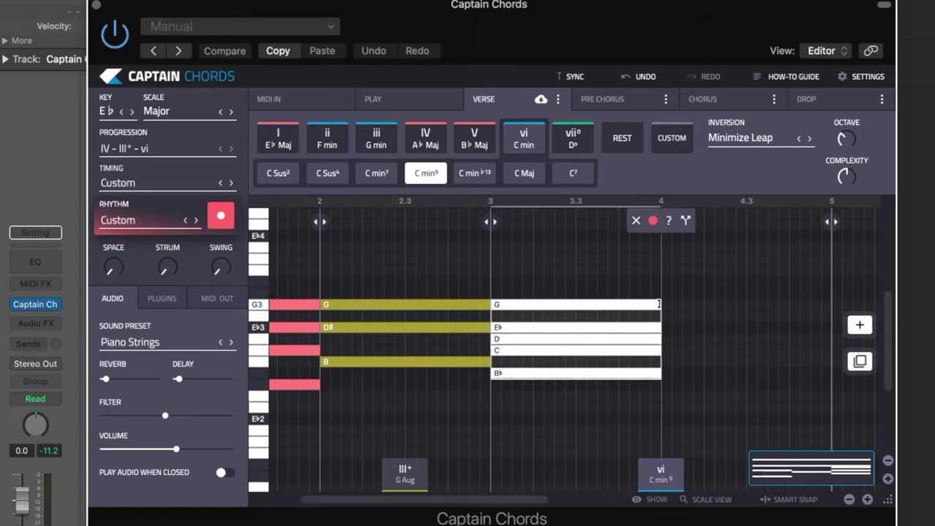
drag(659, 304, 831, 327)
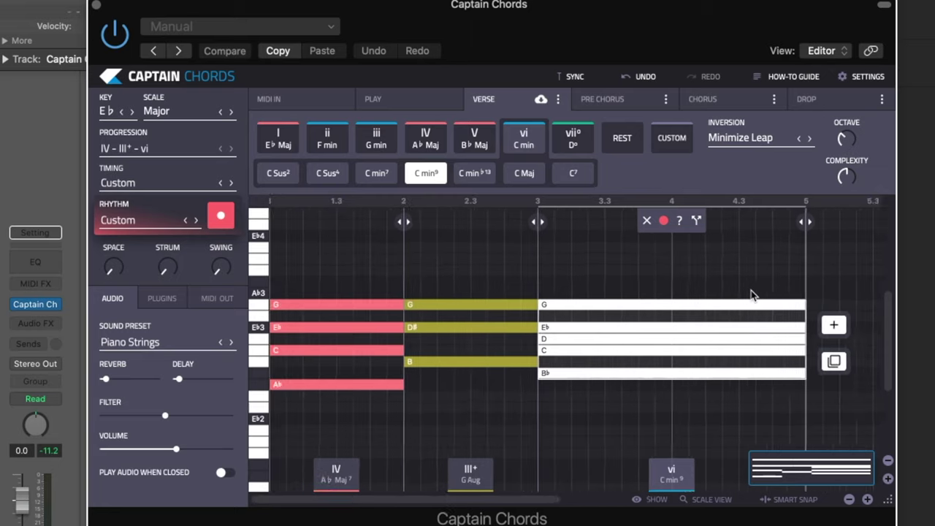
key(space)
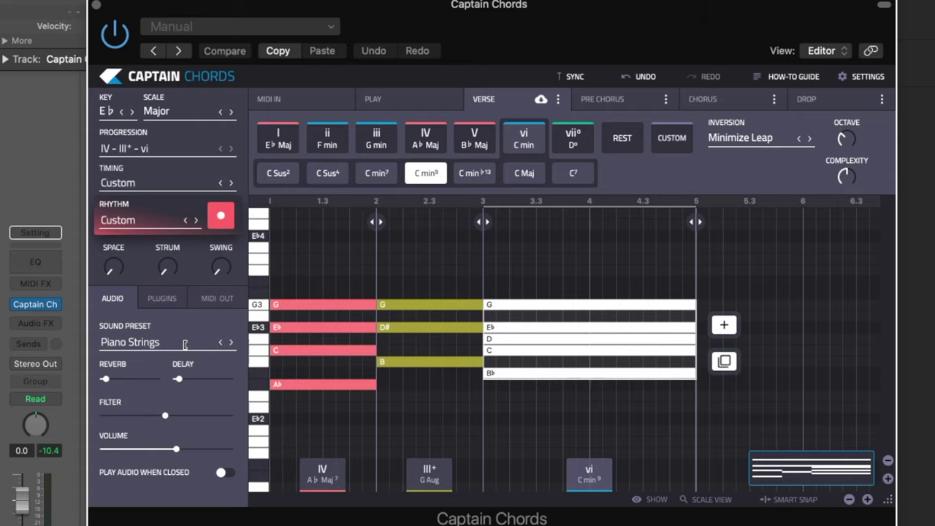
mouse_move(309, 405)
scroll(308, 404, up, 1)
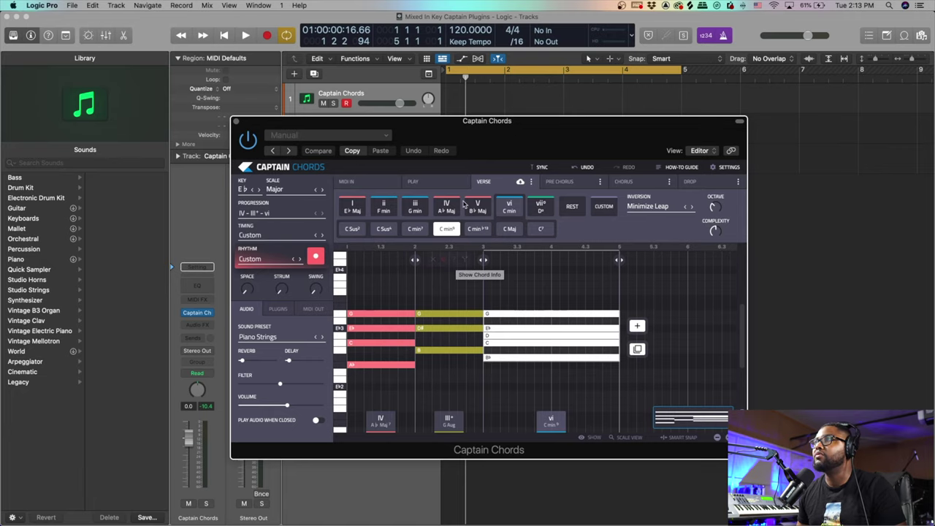
Drag the Verse progression onto the Giant Piano track as a bars 1–5 region
drag(483, 134, 352, 170)
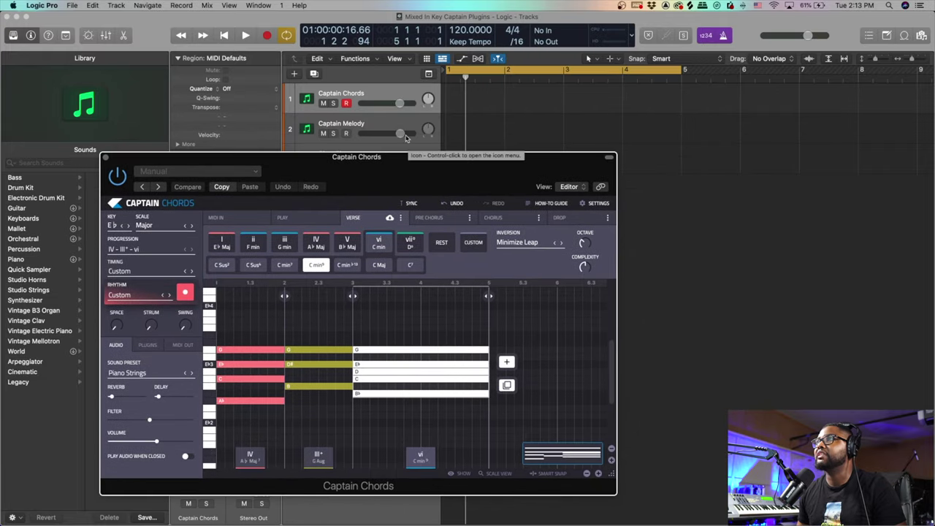
drag(415, 182, 198, 204)
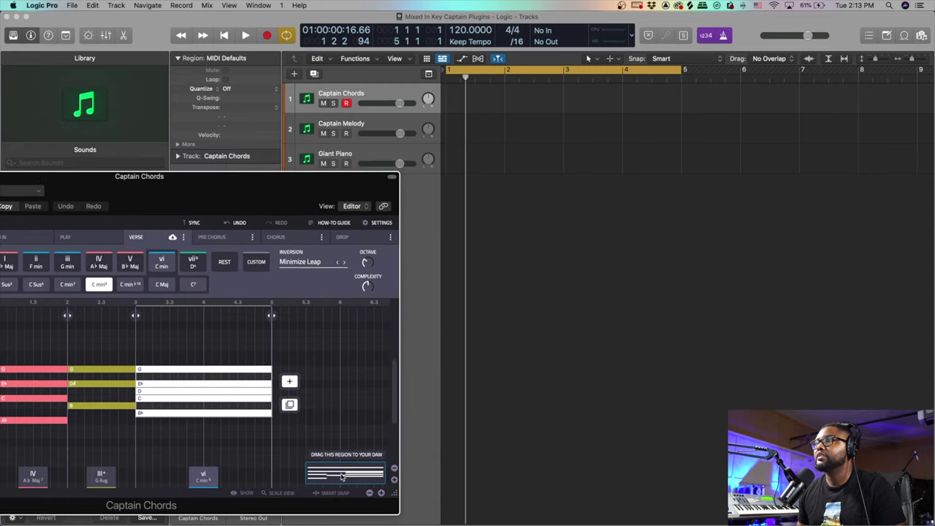
drag(341, 476, 448, 159)
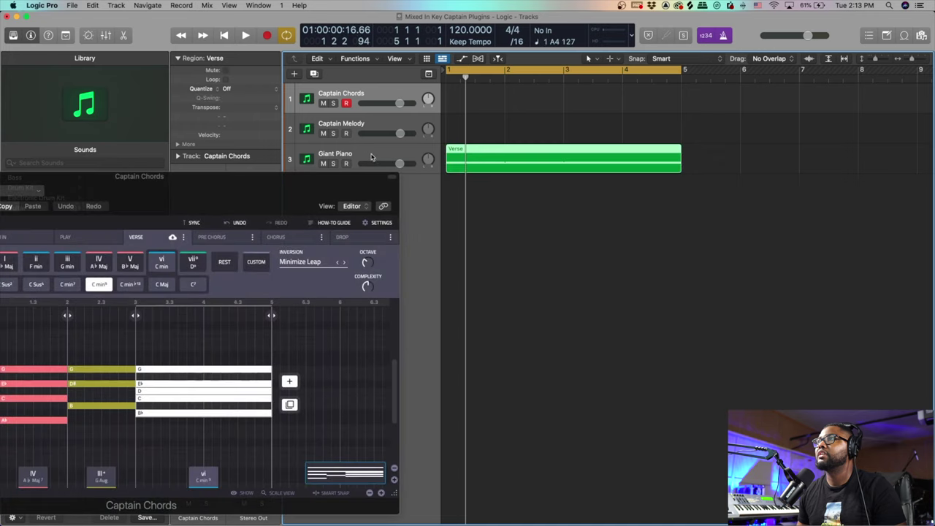
Select the Giant Piano track and play the new Verse region
click(399, 140)
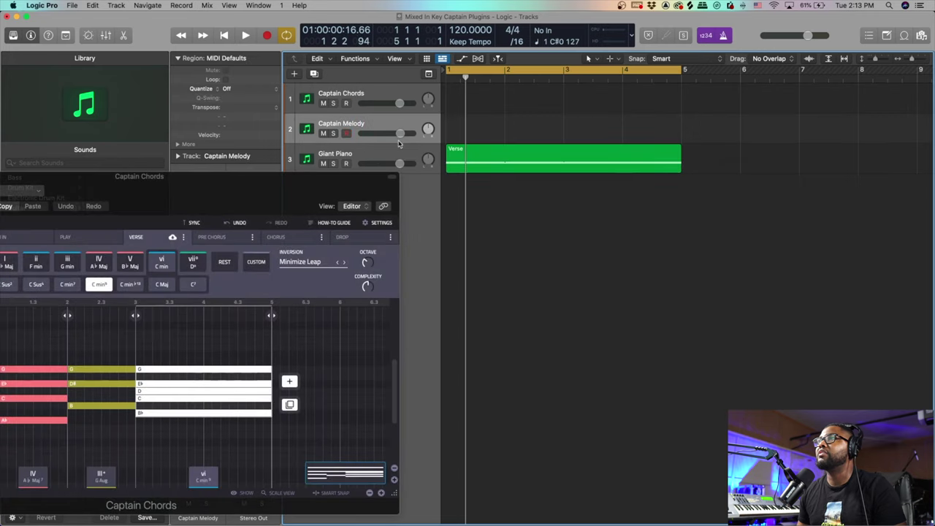
click(386, 151)
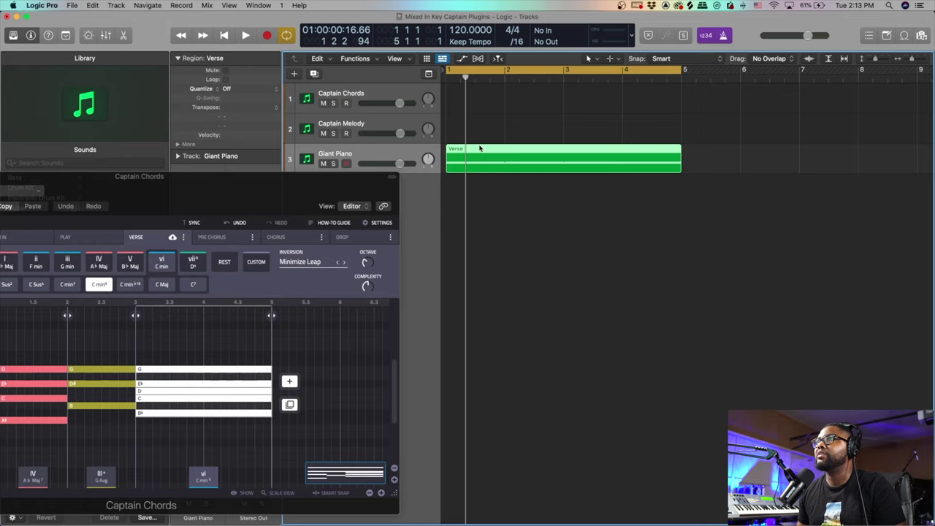
key(space)
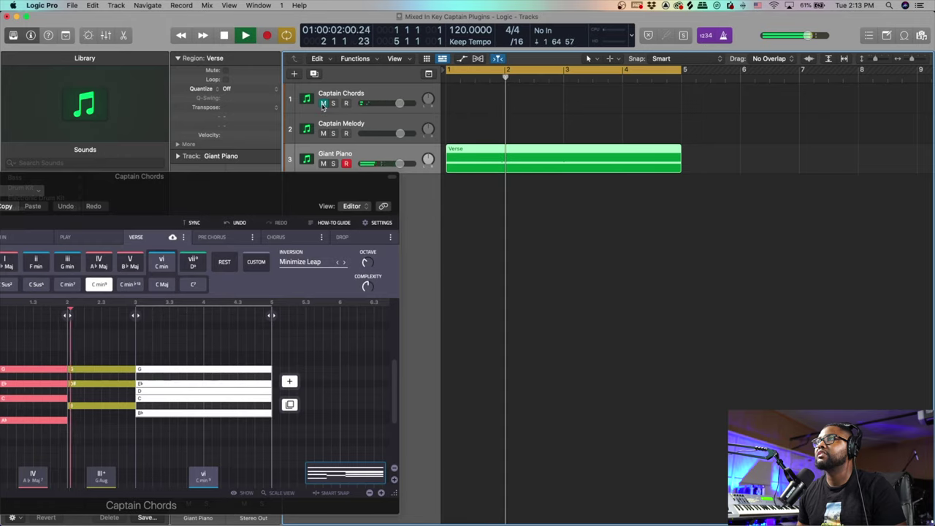
key(space)
Audition the Verse chords in the Giant Piano Kontakt window, then restore the Captain Chords editor
drag(302, 183, 202, 357)
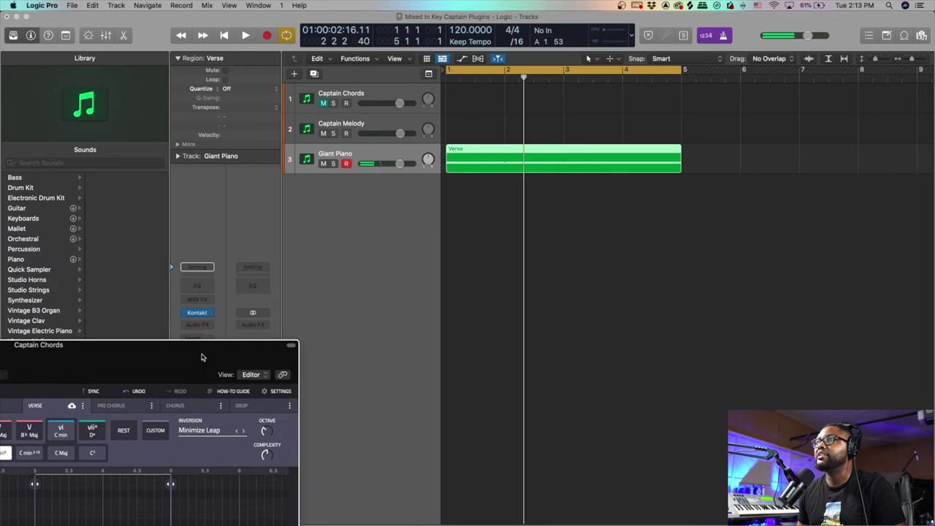
click(198, 312)
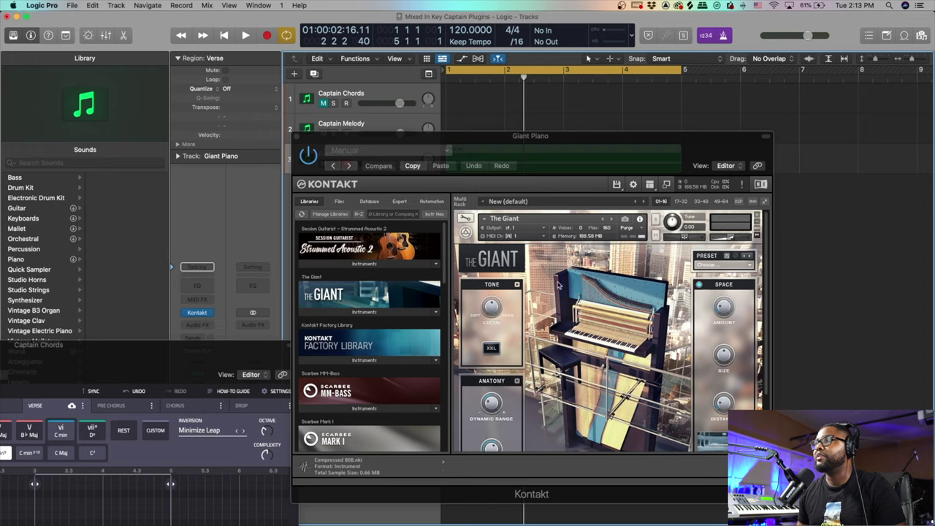
key(space)
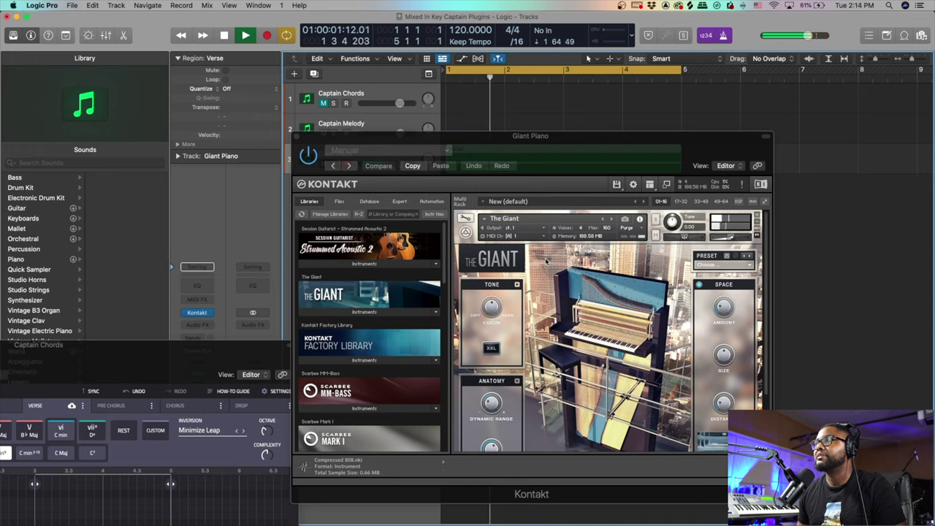
key(space)
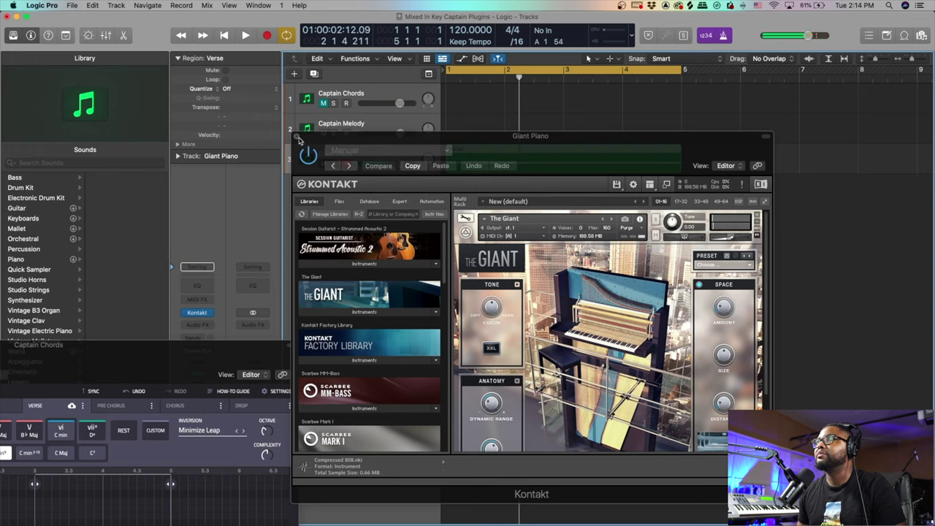
click(296, 137)
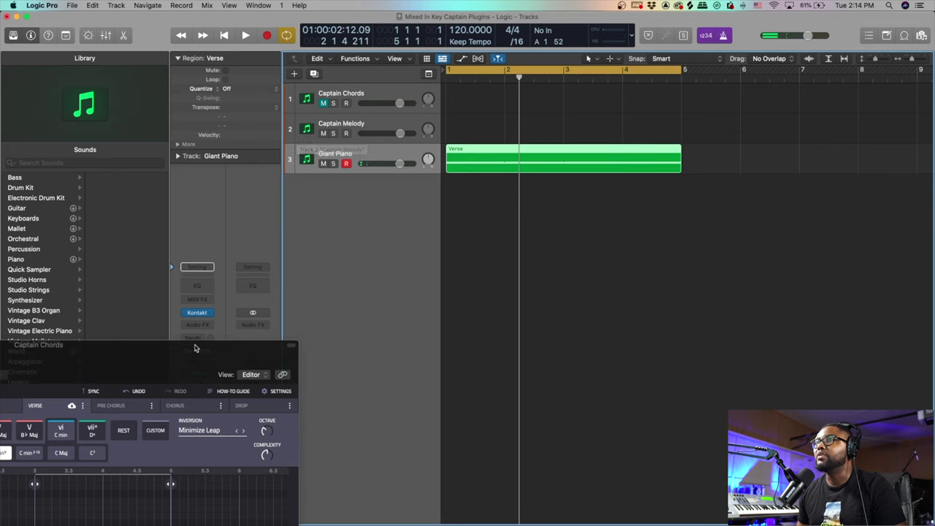
drag(191, 349, 451, 196)
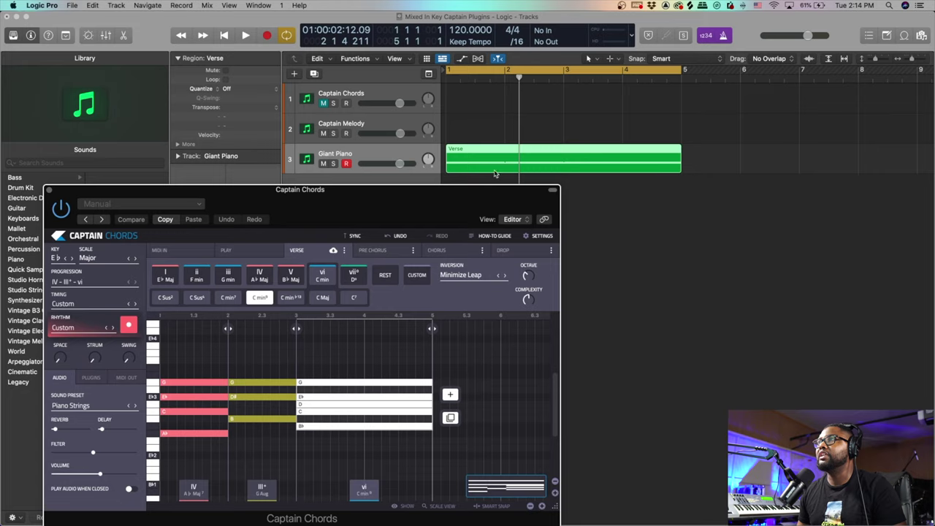
Move the Verse region from Giant Piano up to track 1, Captain Chords, and select it
drag(513, 155, 509, 123)
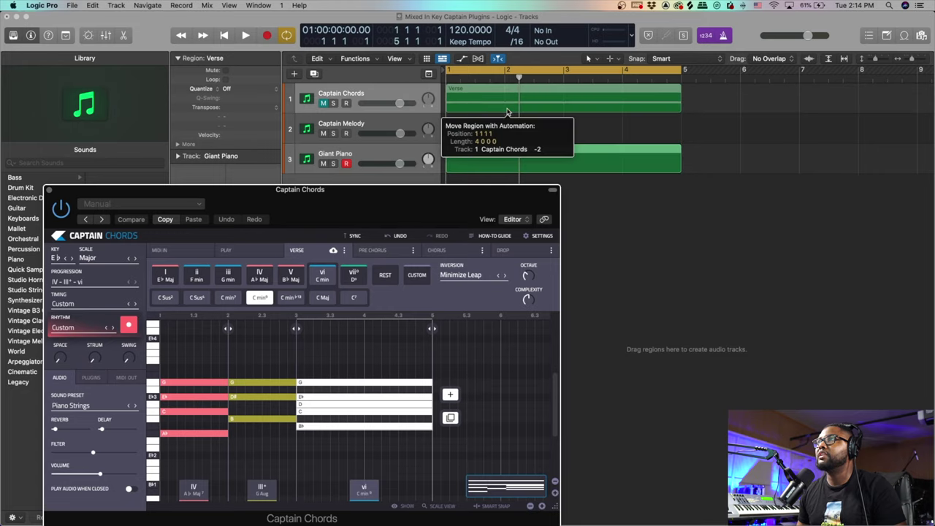
drag(508, 111, 508, 110)
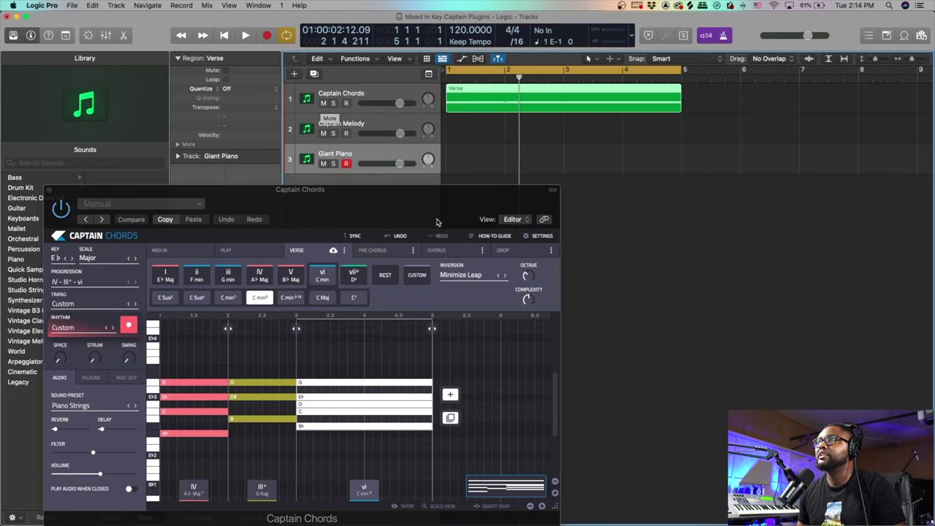
drag(411, 207, 500, 151)
click(363, 88)
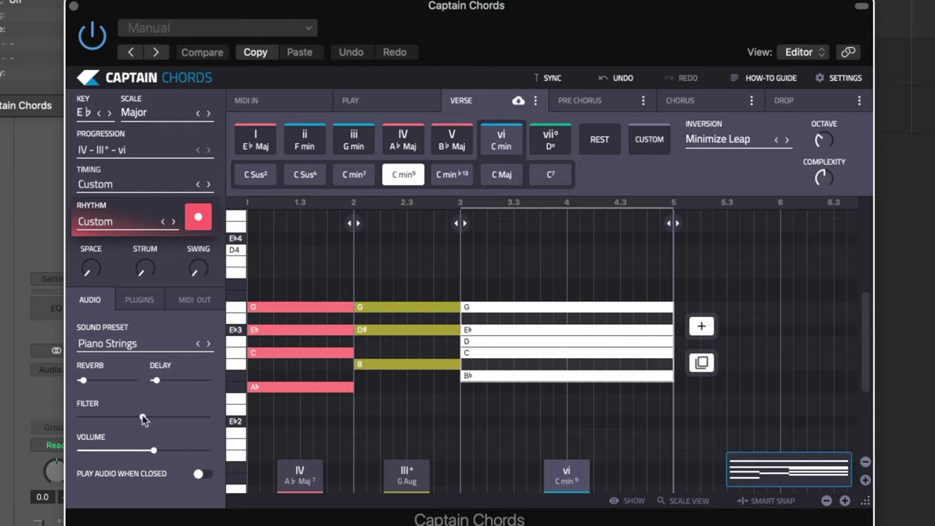
Lower the Filter slider on the Piano Strings sound and play the Verse twice to compare
drag(144, 420, 93, 420)
key(space)
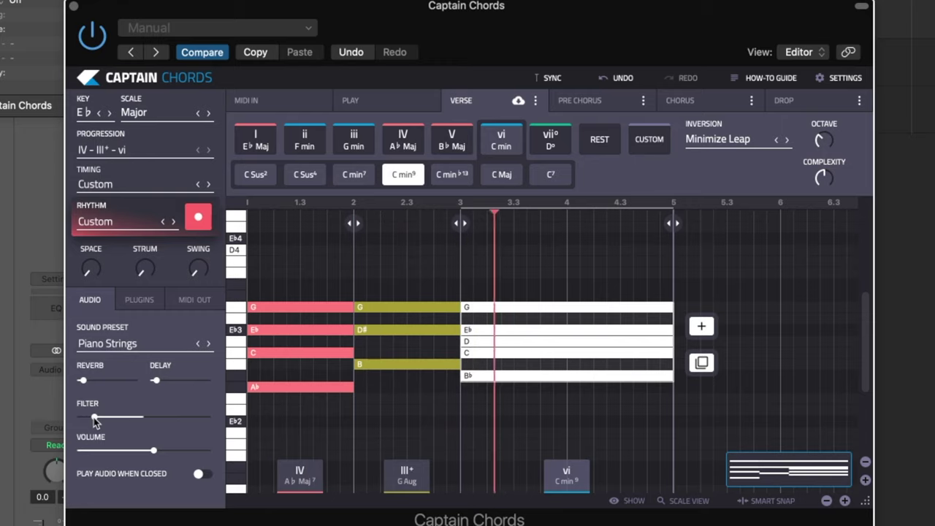
key(space)
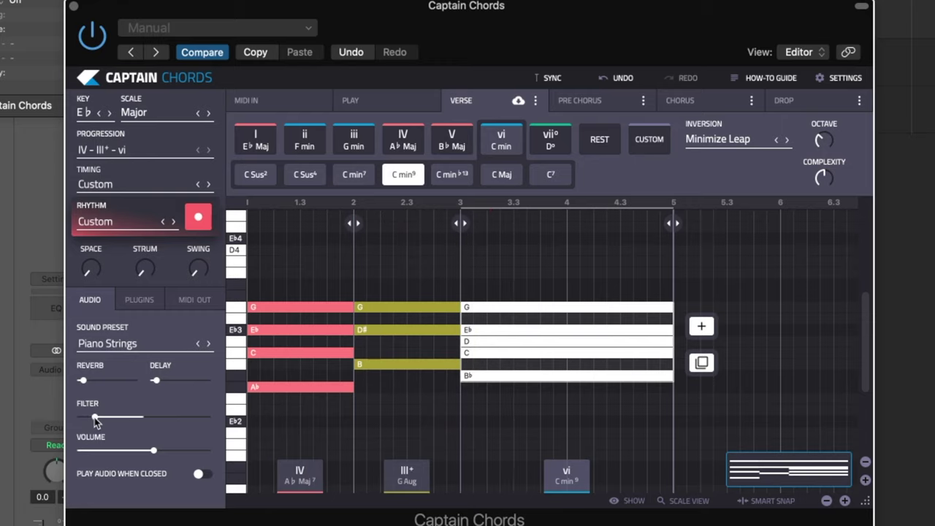
mouse_move(269, 261)
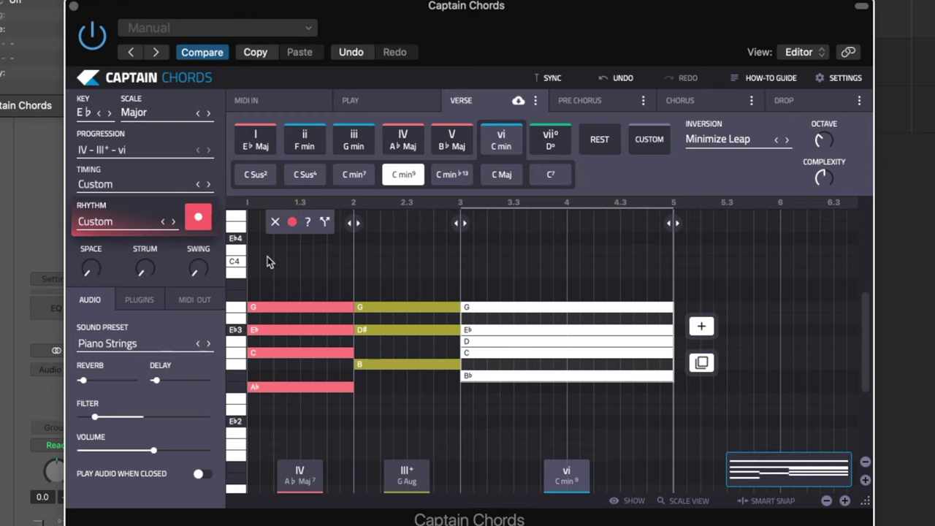
key(space)
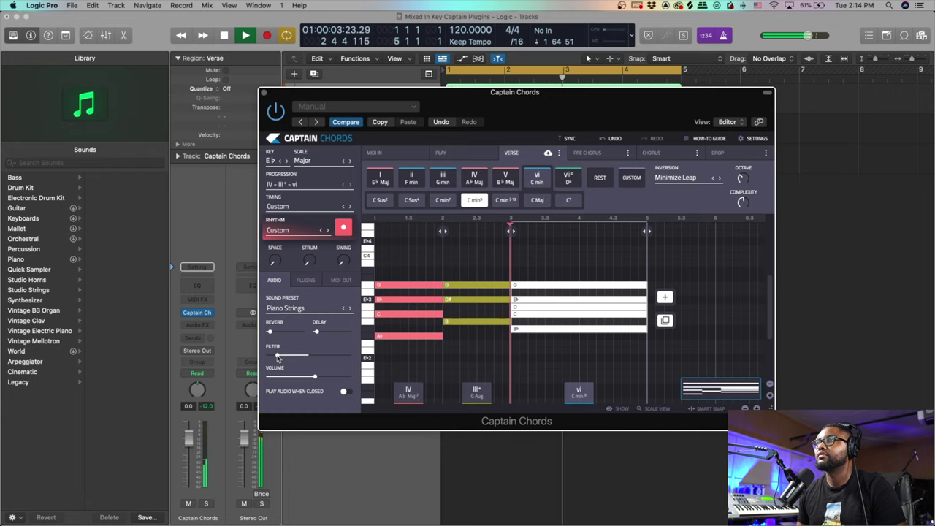
key(space)
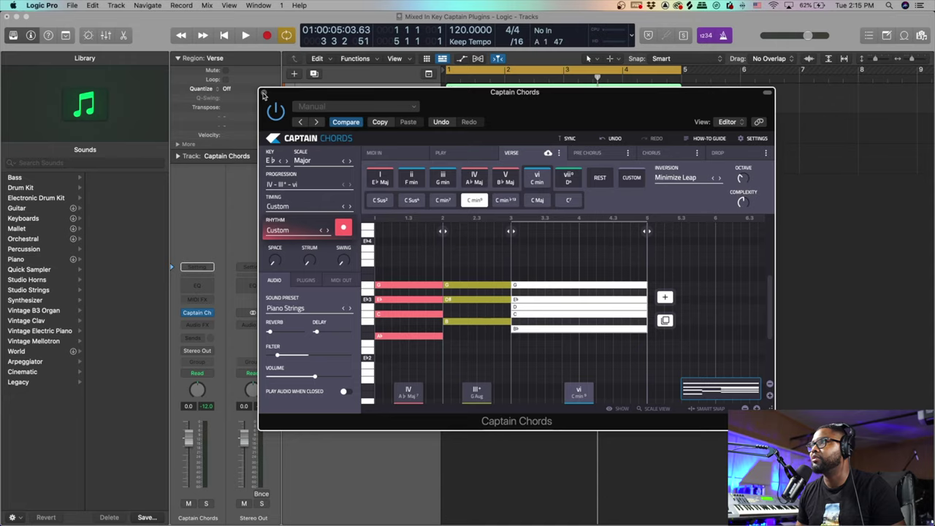
Close Captain Chords, open Captain Melody and delete all its generated notes
click(264, 94)
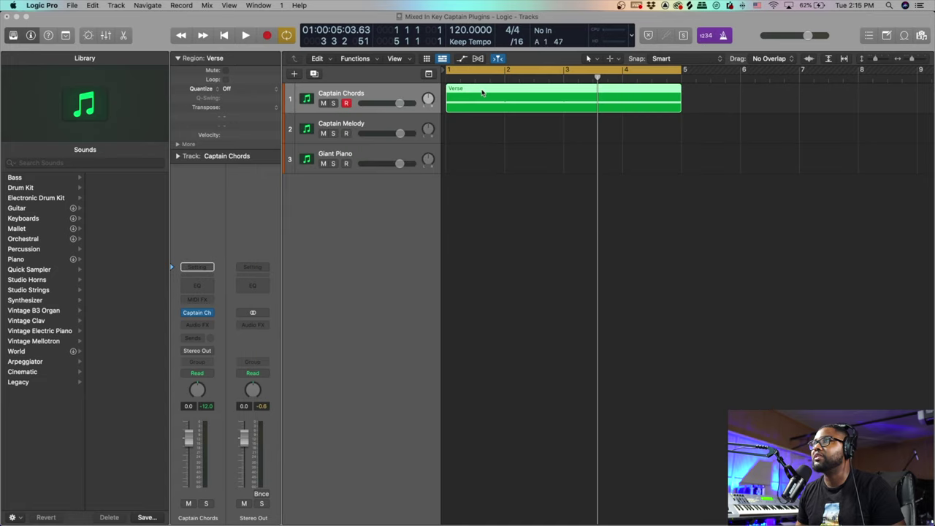
click(357, 127)
click(197, 312)
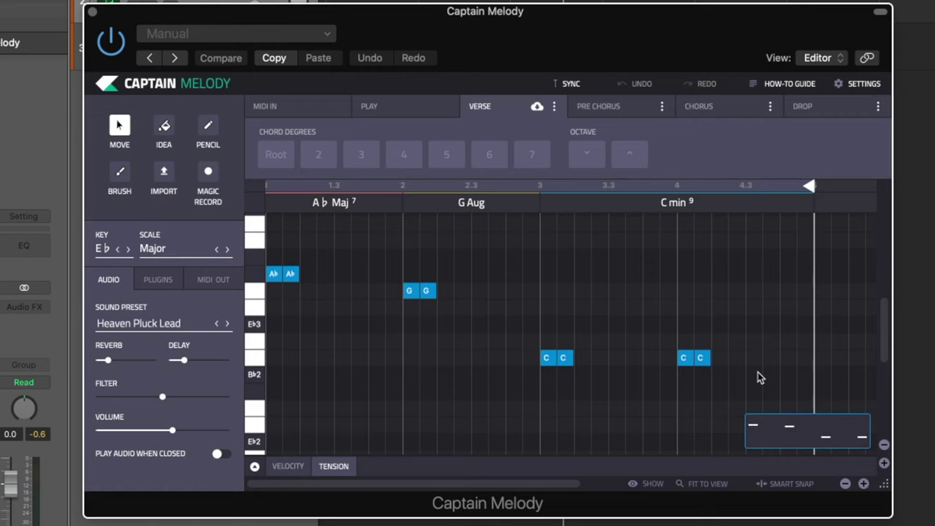
drag(739, 384, 254, 247)
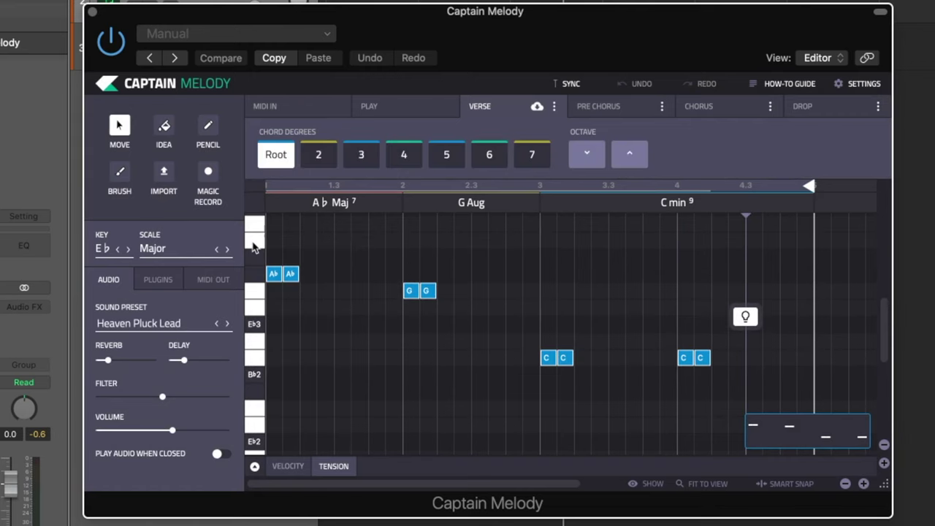
key(Delete)
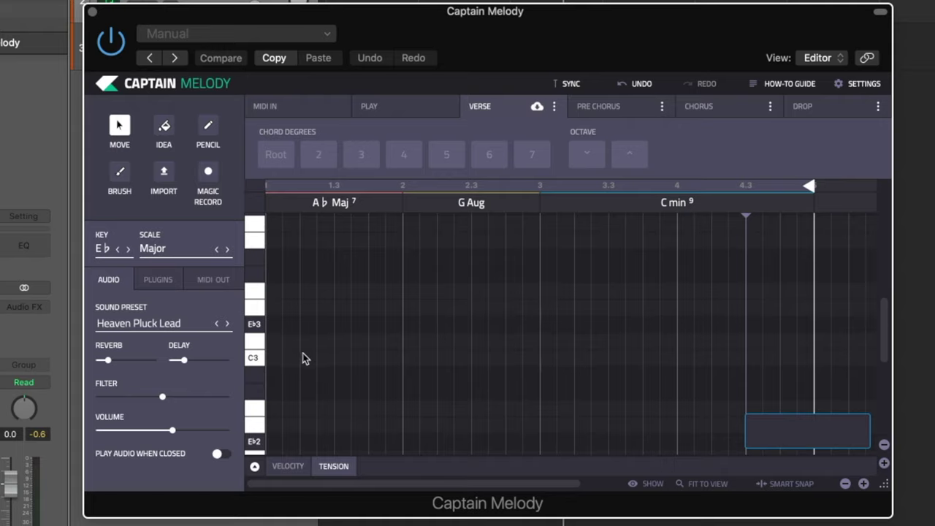
Change the Captain Melody sound preset from Heaven Pluck Lead to Metro Bass
click(175, 325)
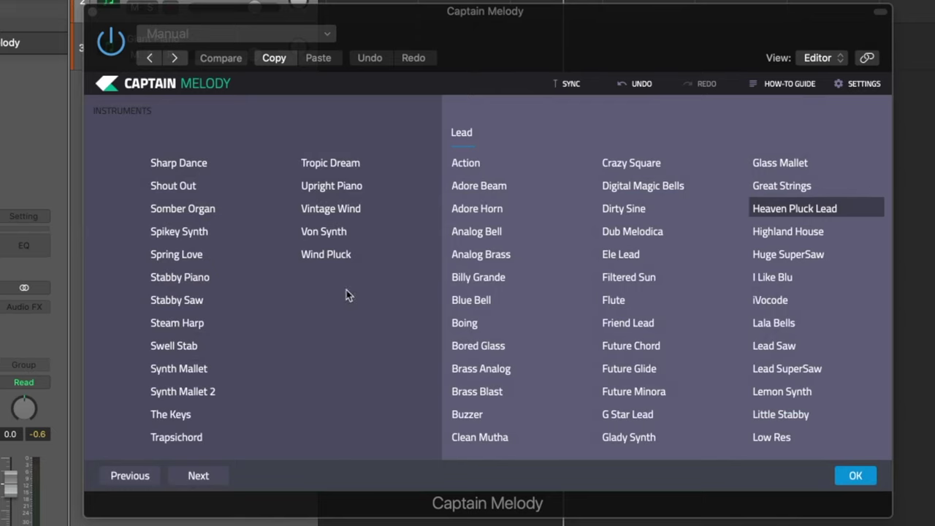
scroll(387, 271, left, 10)
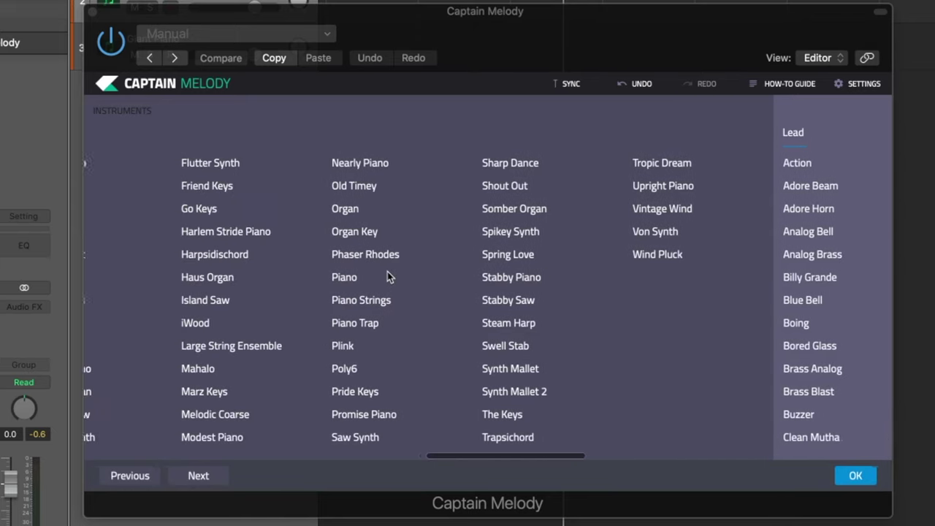
scroll(387, 276, left, 15)
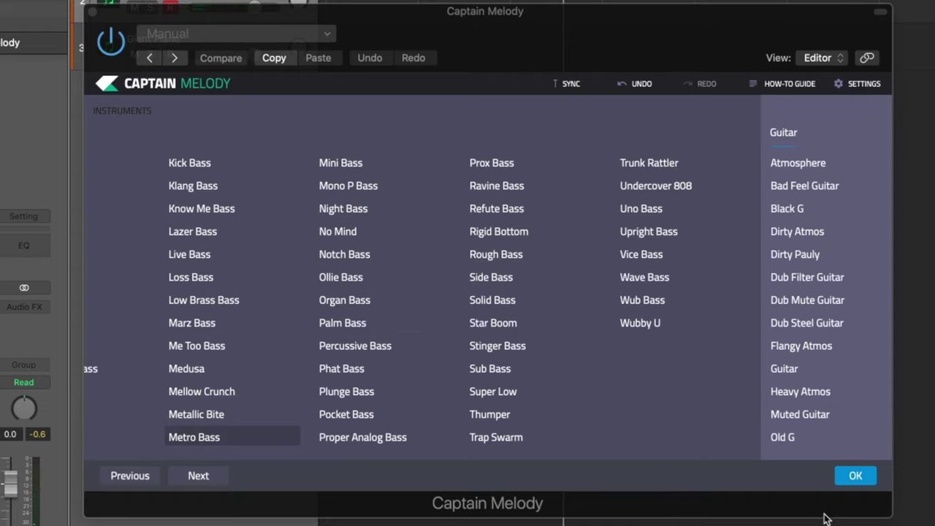
click(855, 480)
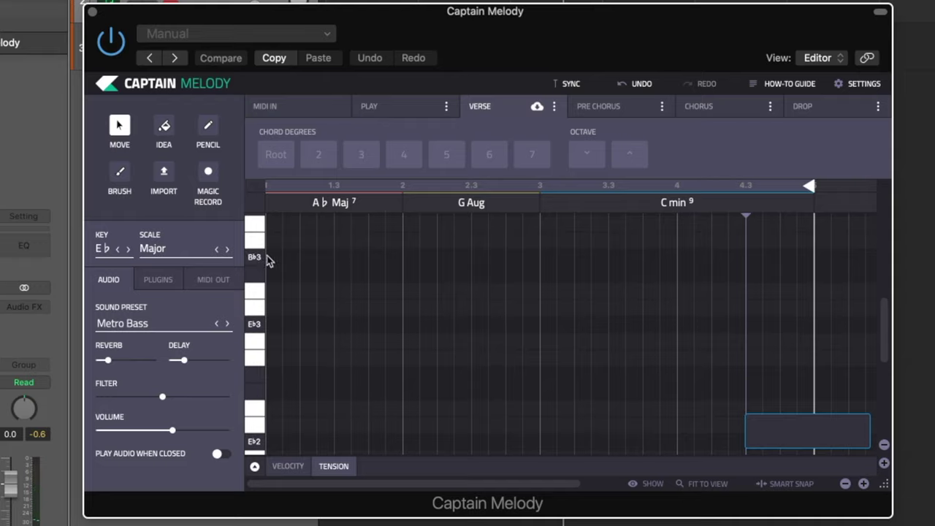
Pencil in two short bass notes at each bar 1–4 start: E♭3, D#, E♭, E♭
click(209, 127)
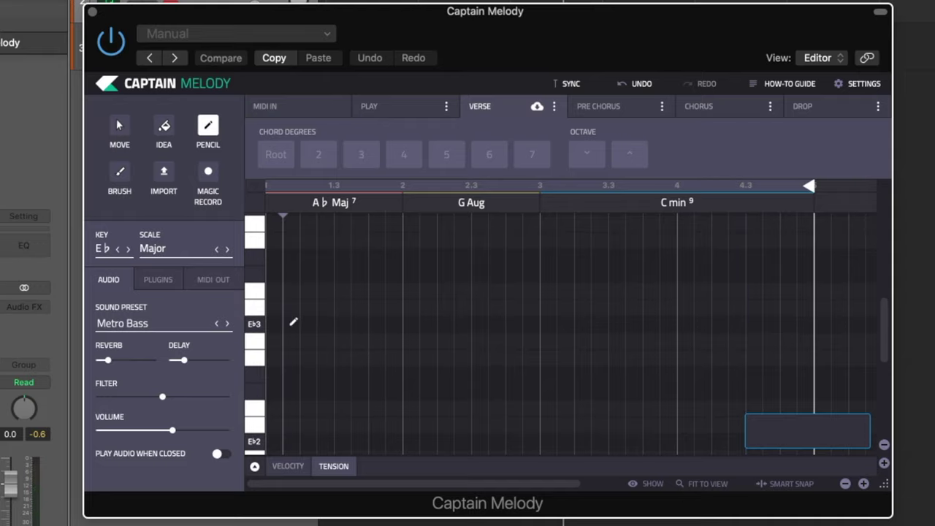
click(284, 321)
click(290, 316)
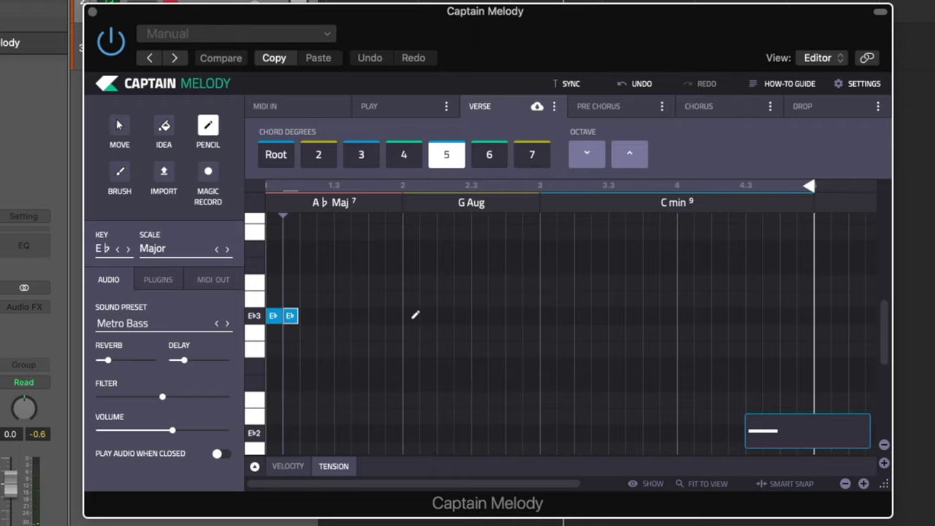
click(411, 315)
click(429, 315)
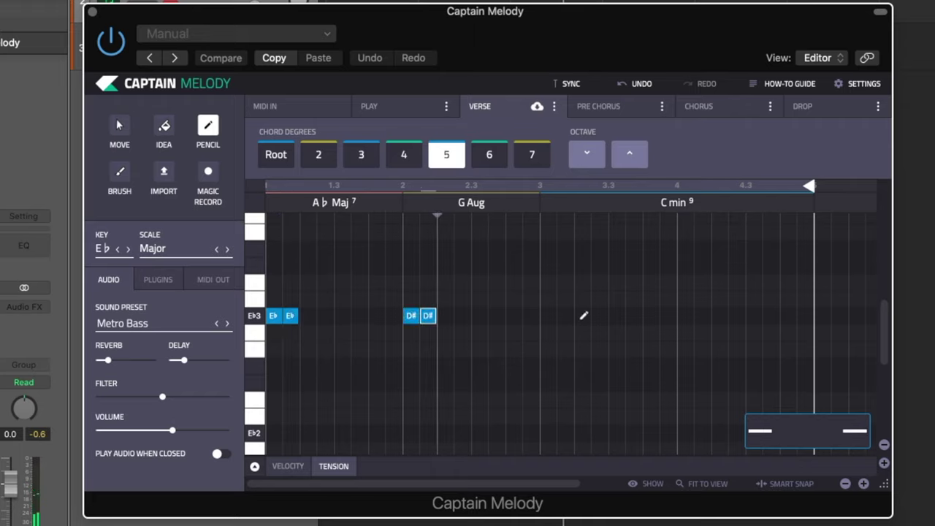
click(552, 316)
click(563, 316)
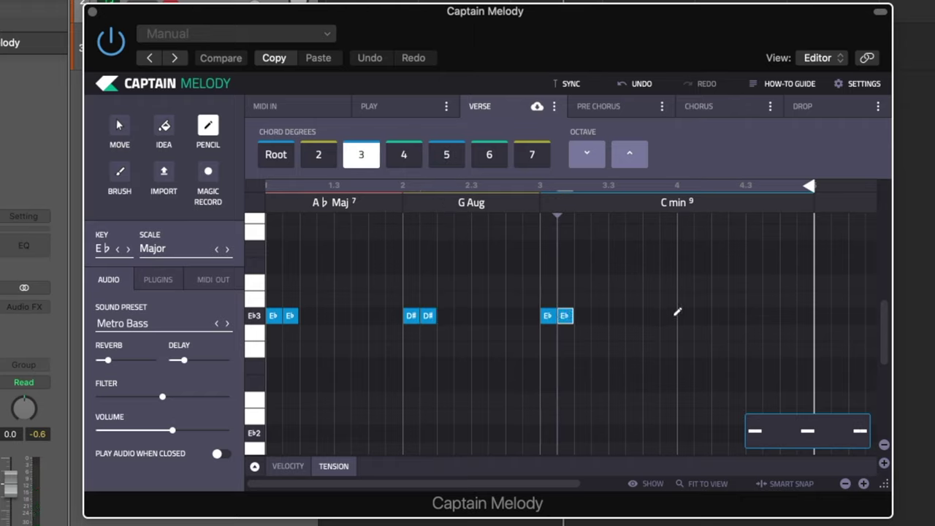
click(684, 316)
click(701, 315)
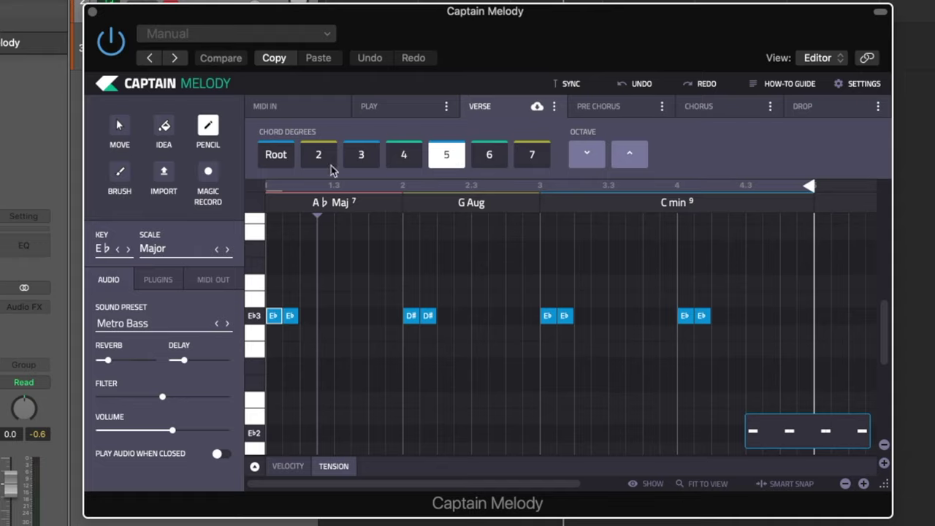
Turn both bar-1 bass notes under A♭ Maj7 into the chord root A♭
click(277, 155)
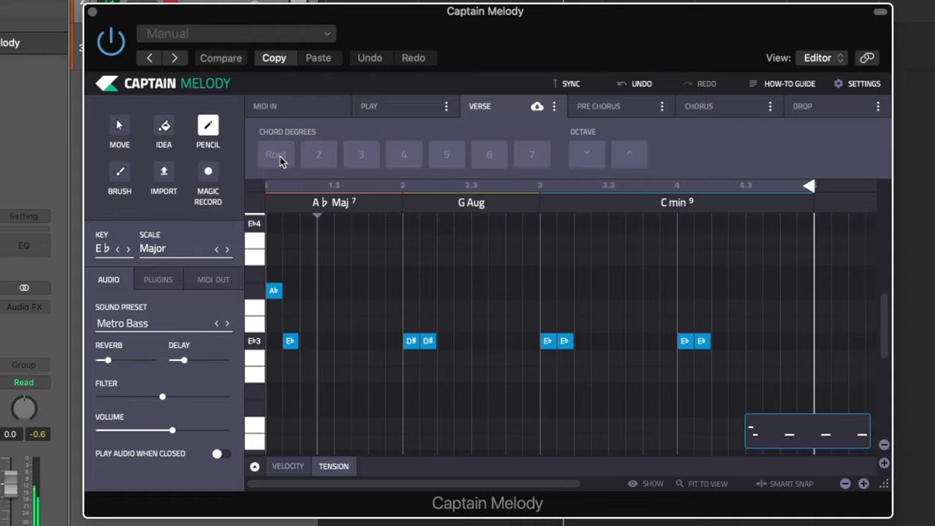
click(290, 341)
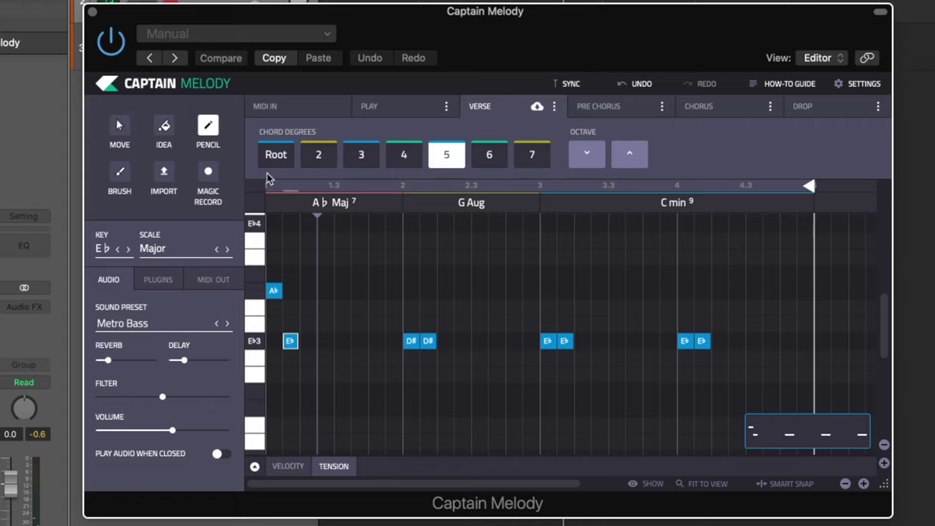
click(274, 157)
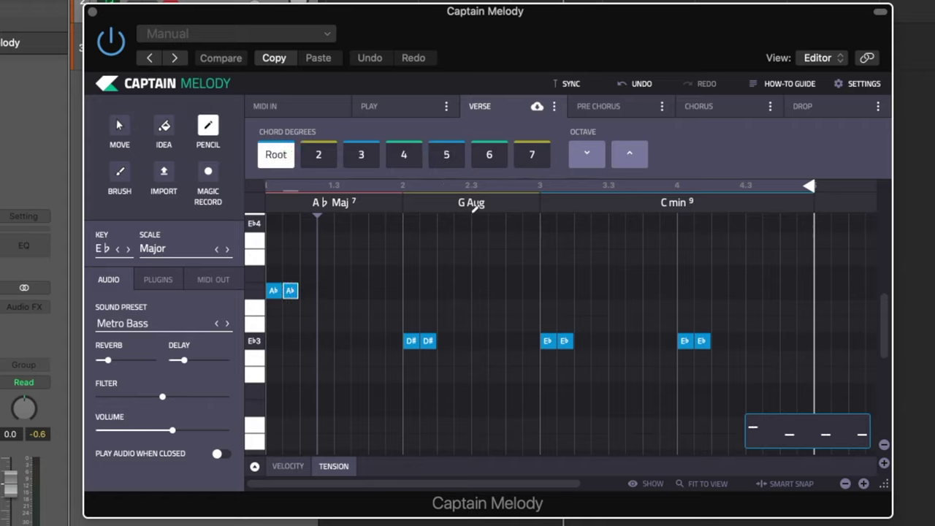
Change the two D# notes under G Aug to the root G
click(410, 344)
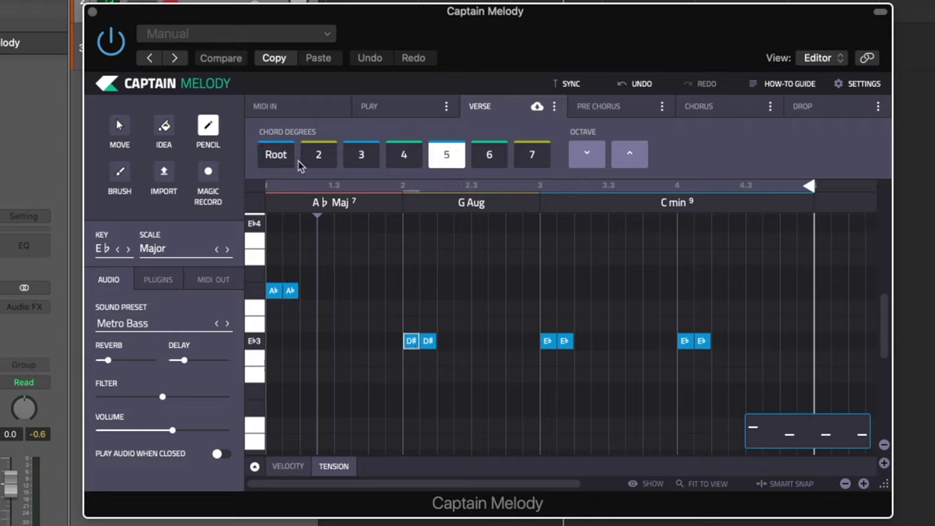
click(278, 155)
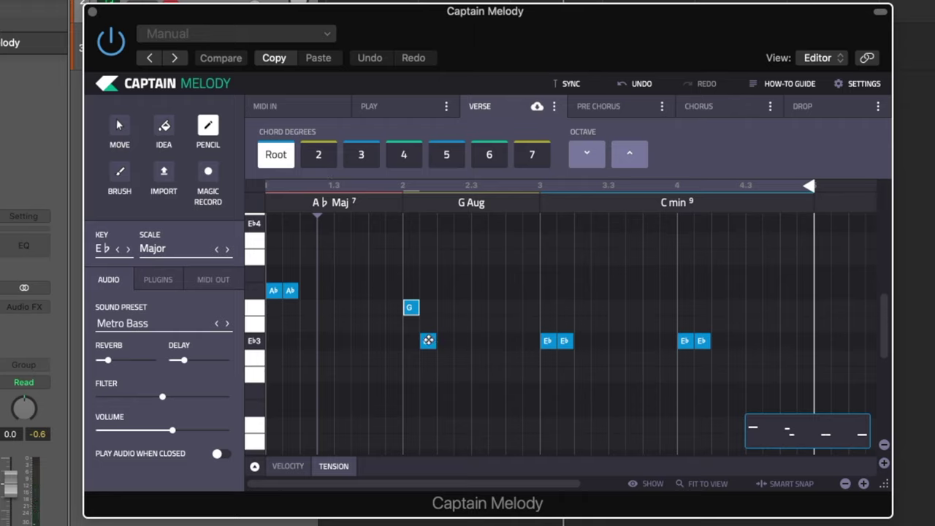
click(428, 340)
click(279, 154)
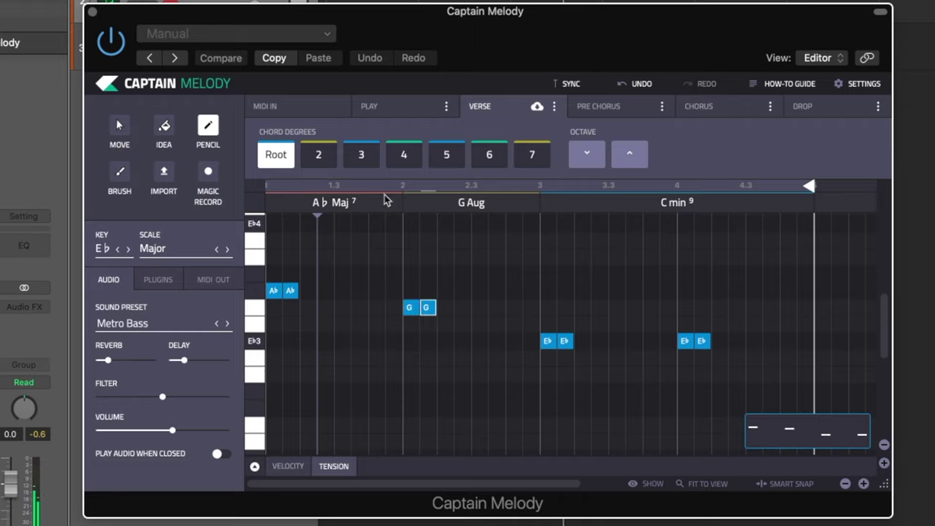
Change the four E♭ notes under C min to the root C and play the melody back
click(548, 341)
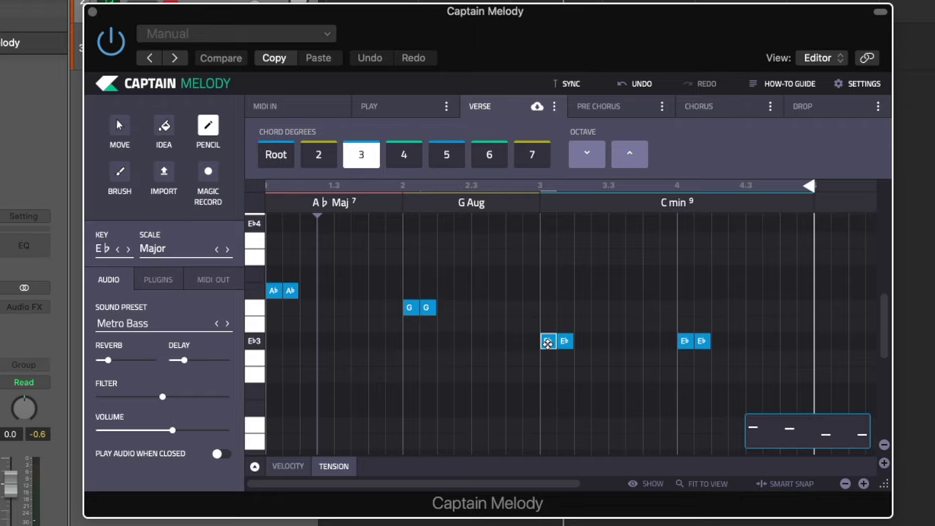
click(277, 151)
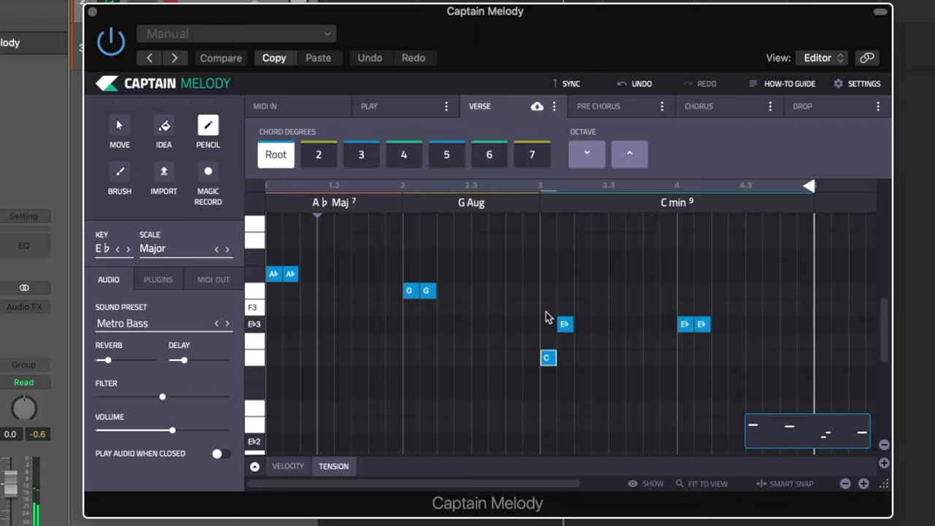
click(565, 324)
click(276, 156)
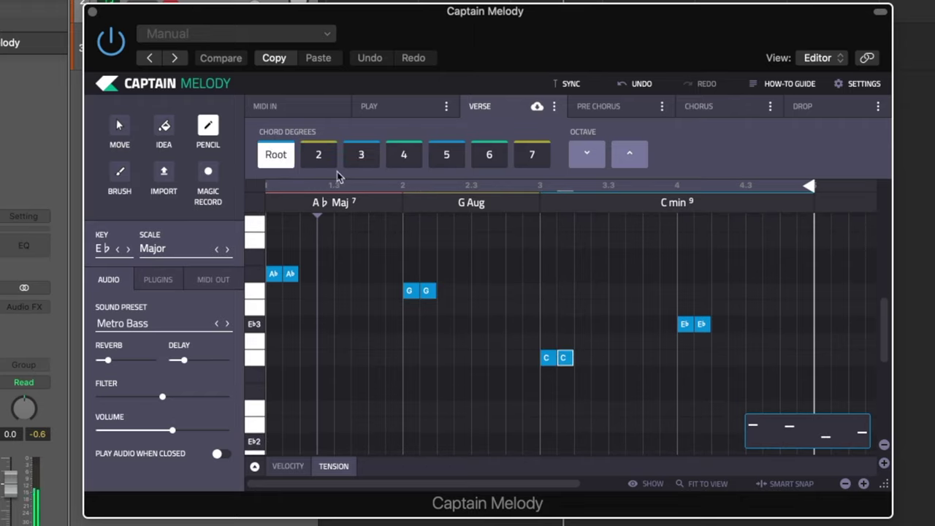
click(685, 323)
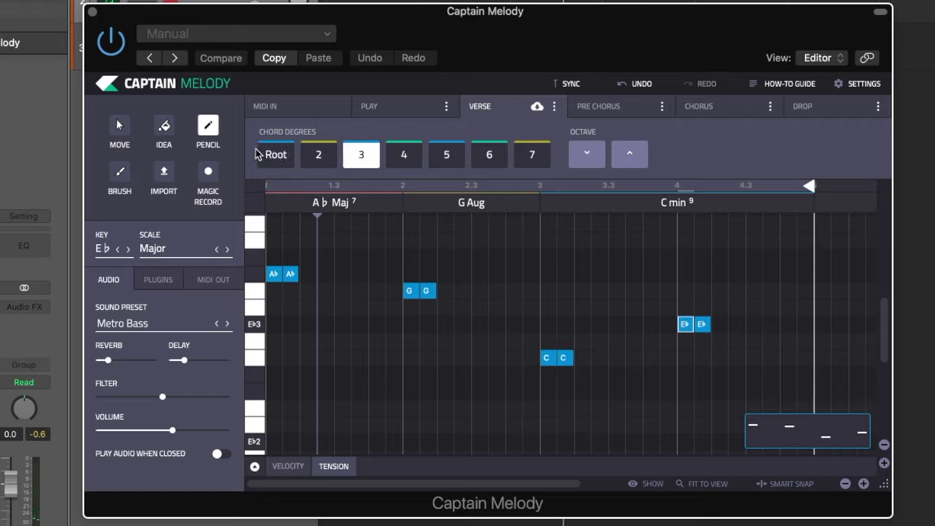
click(276, 155)
click(702, 324)
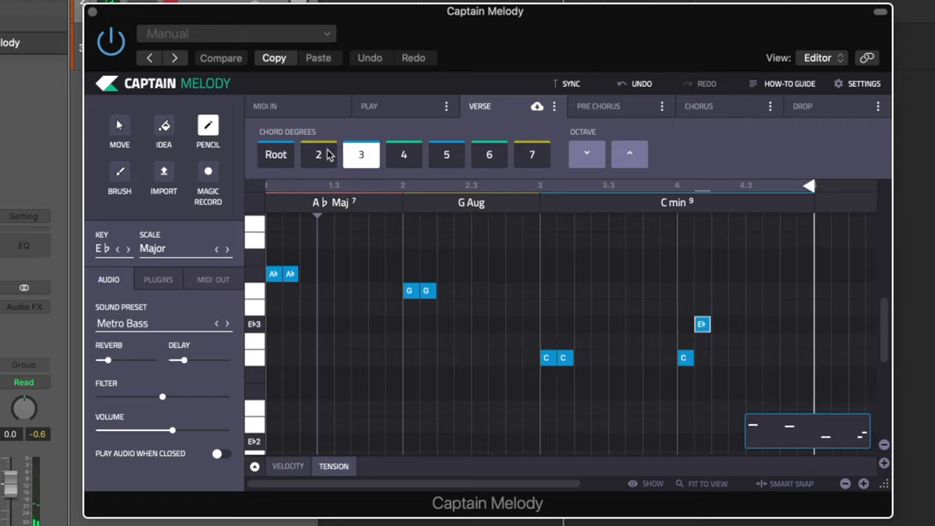
click(277, 155)
key(space)
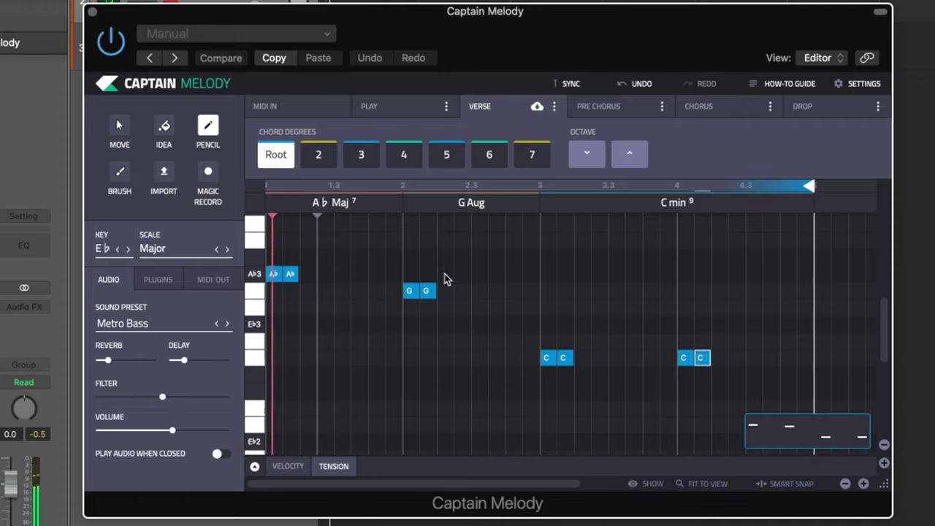
Drop the A♭, G and C bass pairs two octaves into octave 1 and audition them
key(space)
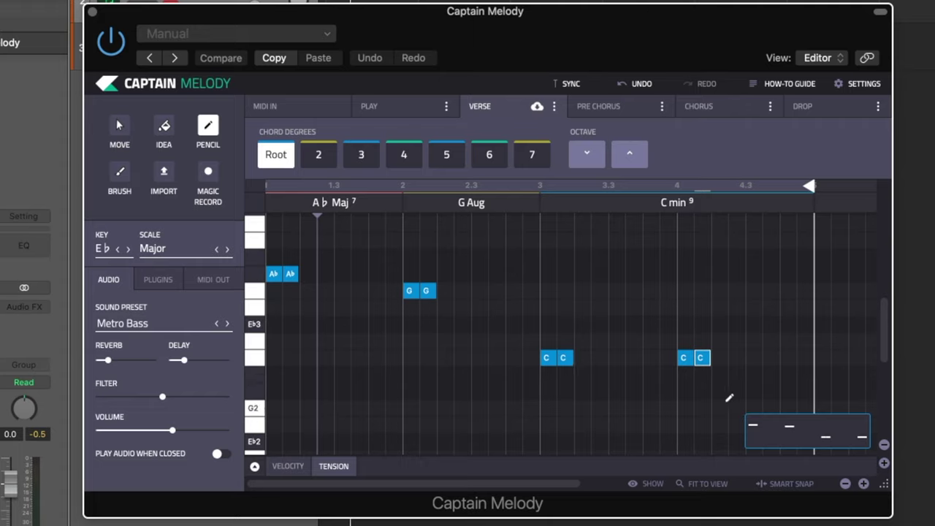
click(119, 127)
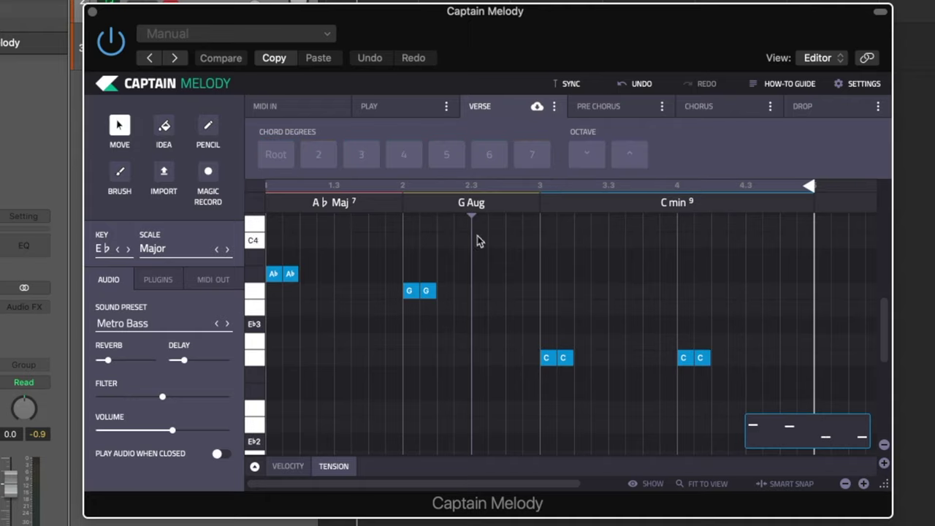
drag(731, 386, 266, 246)
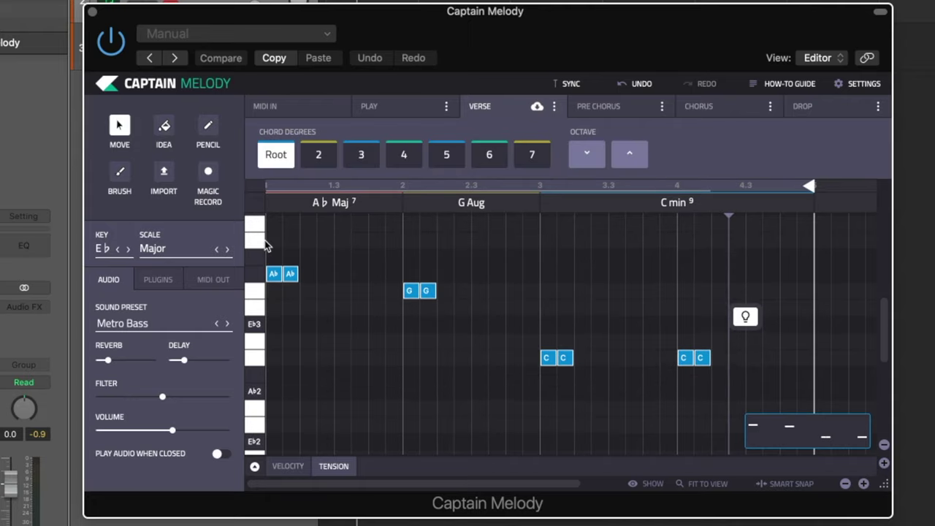
click(586, 160)
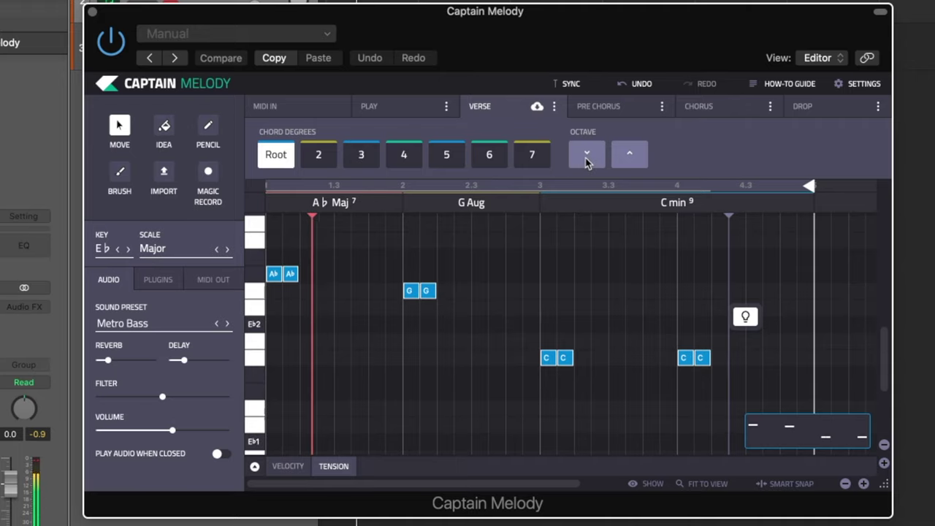
click(586, 159)
key(space)
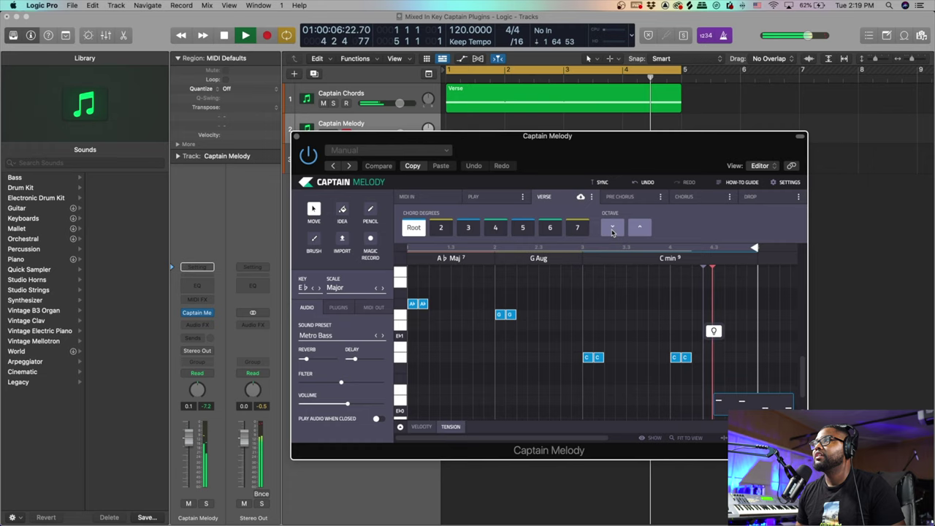
key(space)
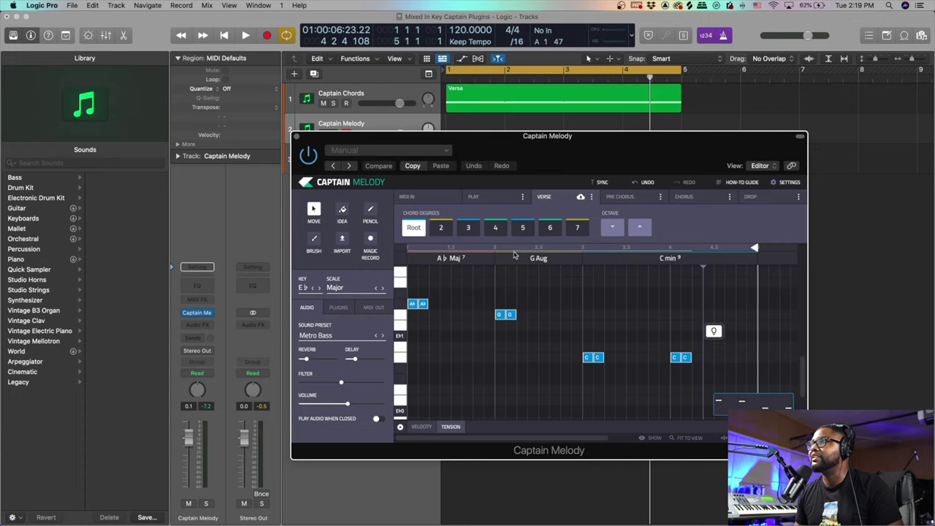
Draw a new note on beat 3 of bar 4, raise it from D to E♭1, and audition it
click(412, 166)
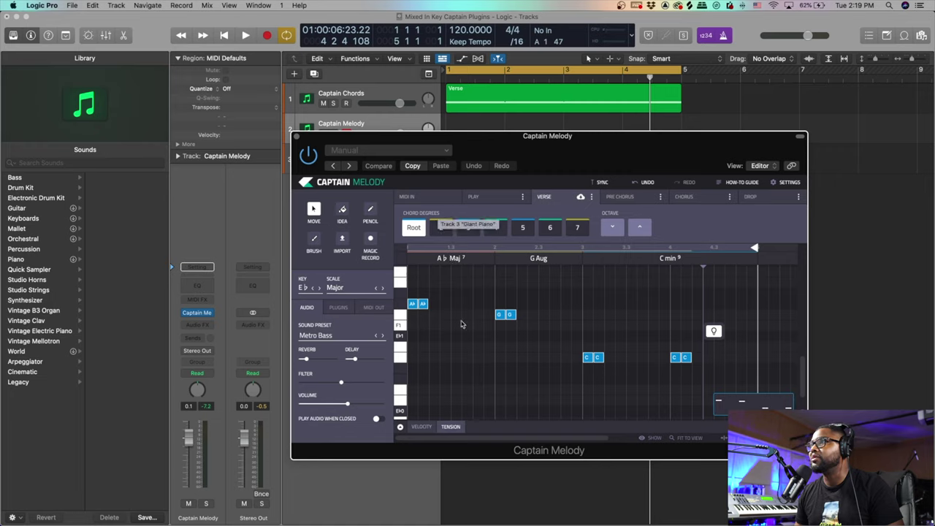
scroll(584, 368, down, 2)
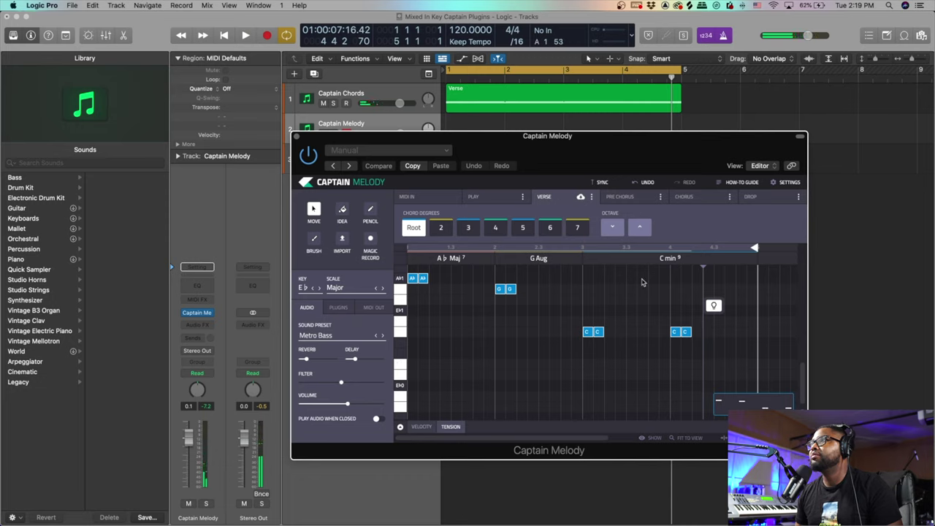
key(p)
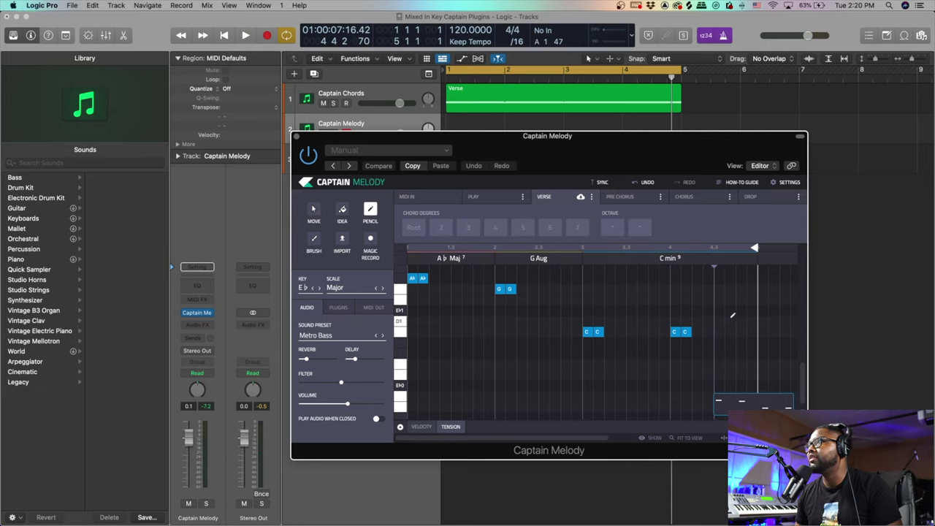
click(732, 320)
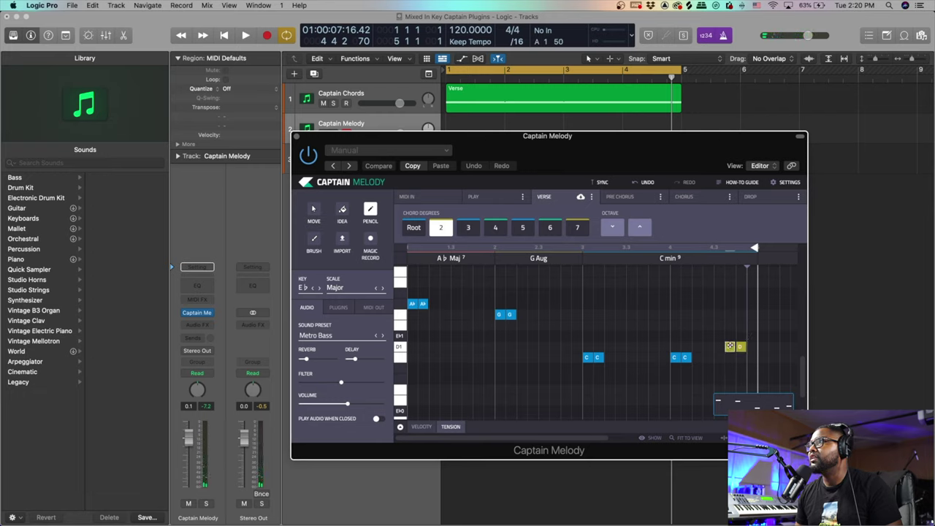
drag(730, 345, 729, 336)
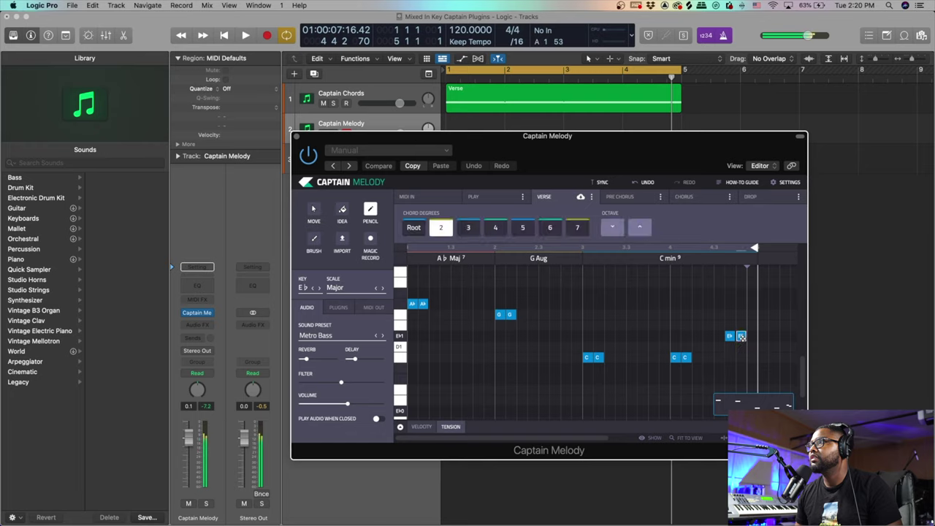
key(space)
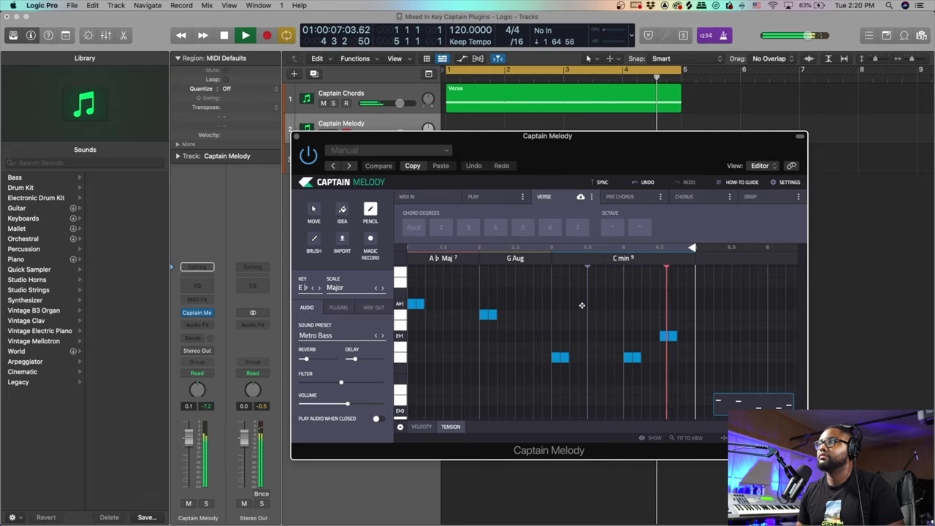
key(space)
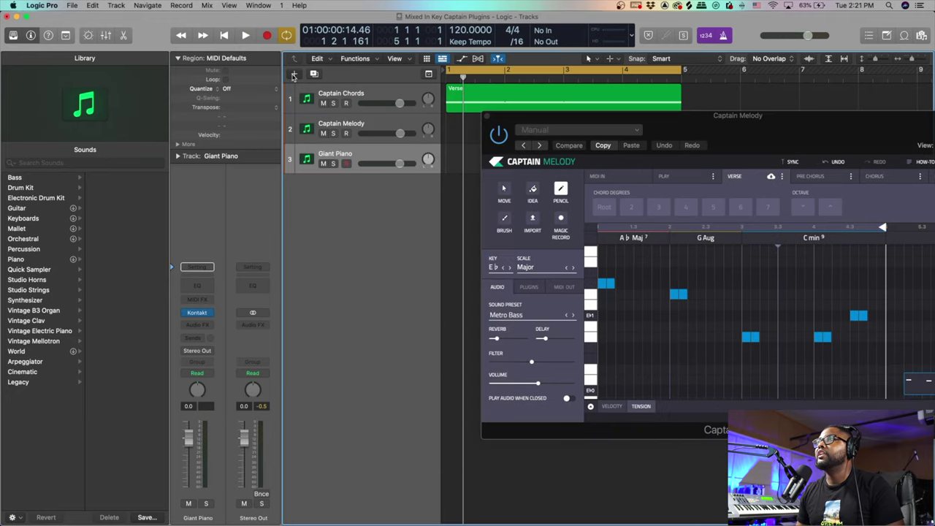
Export the Captain Melody bassline as a Verse MIDI region onto a new track, without tempo info
click(293, 73)
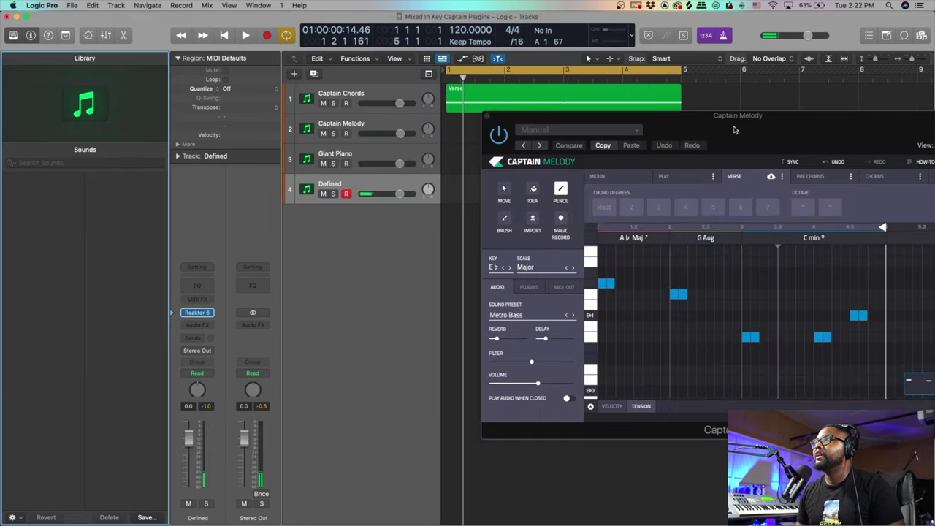
drag(739, 162, 101, 224)
drag(310, 483, 448, 197)
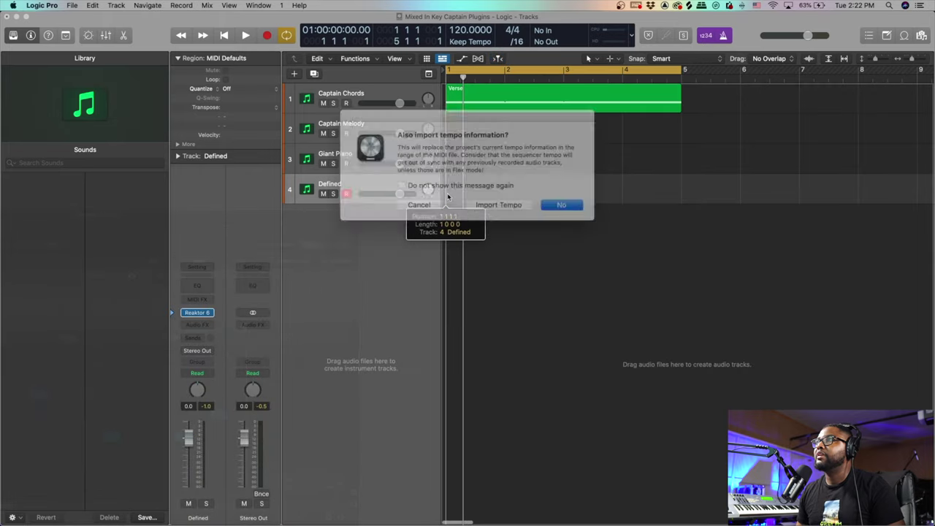
click(550, 200)
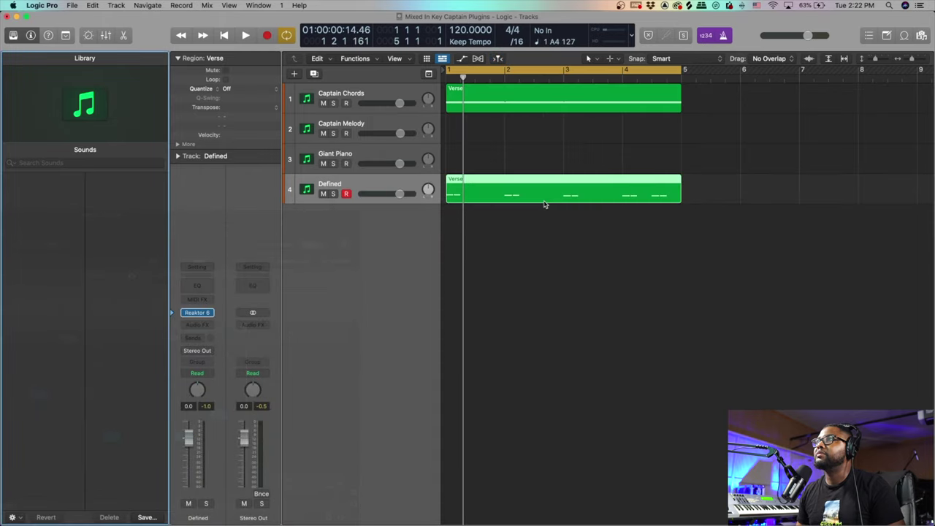
click(537, 219)
key(space)
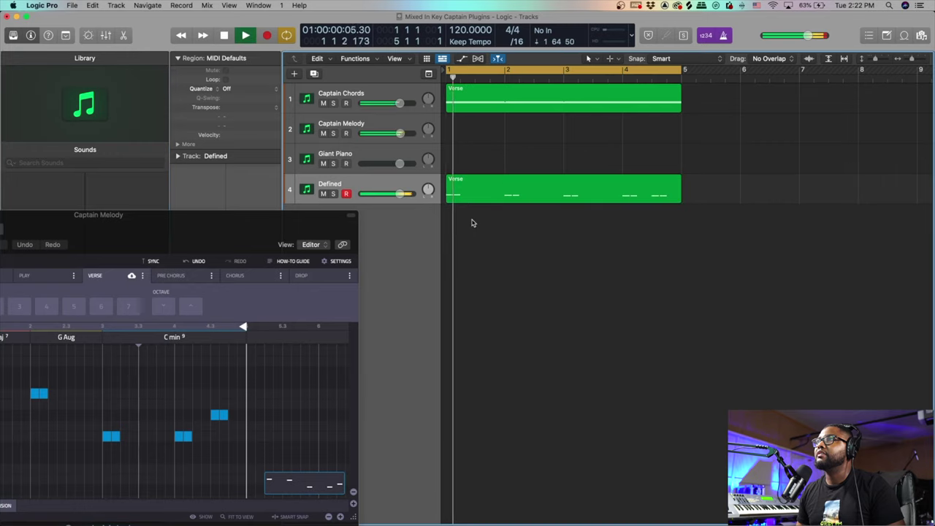
Mute the Captain Melody track and select the Verse region on Captain Chords
click(322, 133)
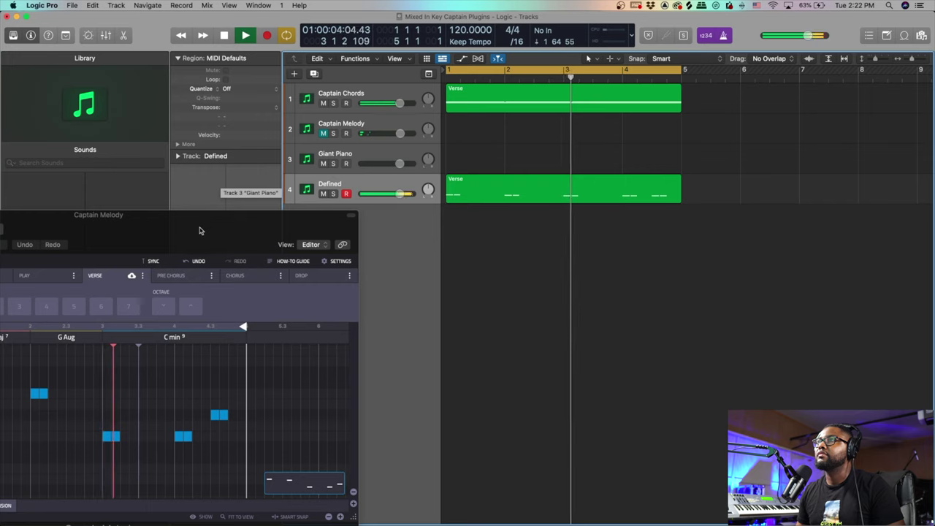
drag(200, 229, 444, 202)
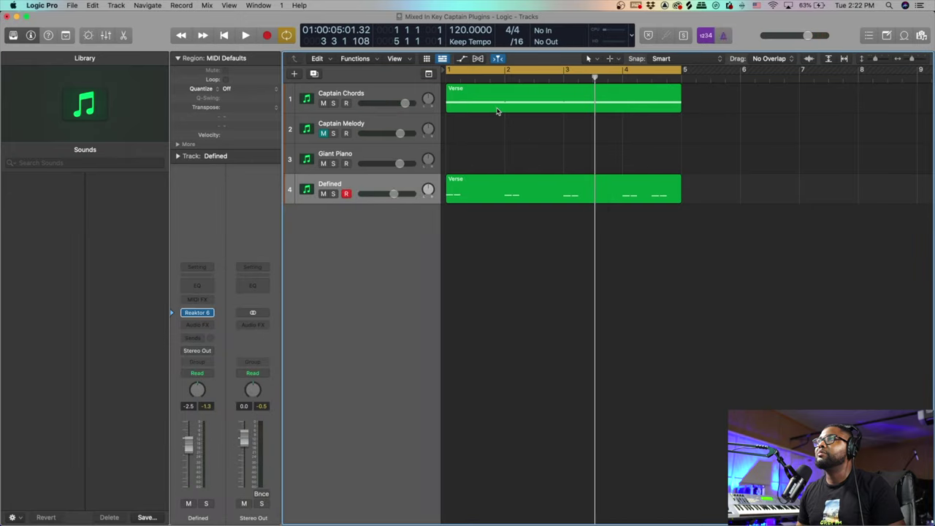
click(497, 111)
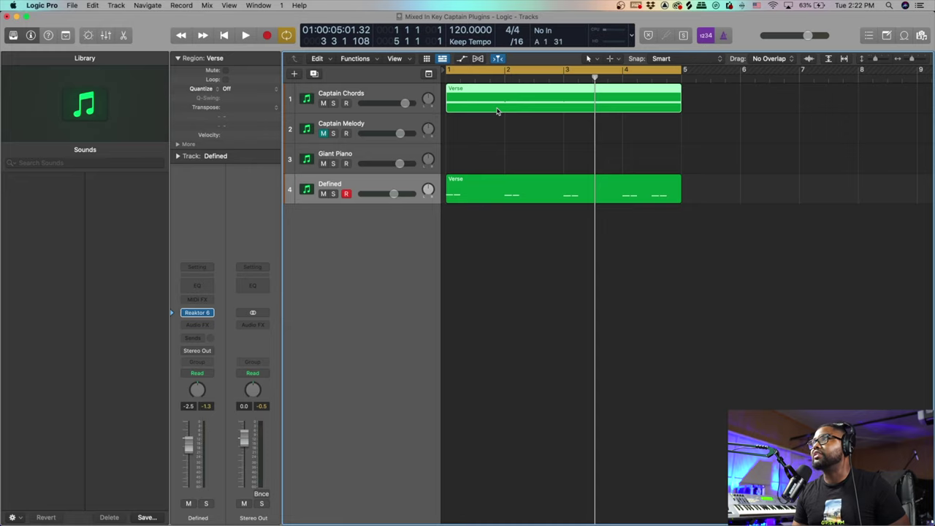
Bounce the Verse chords in place to a new 'Filter Chords' track, muting the source, and play it
key(ctrl+b)
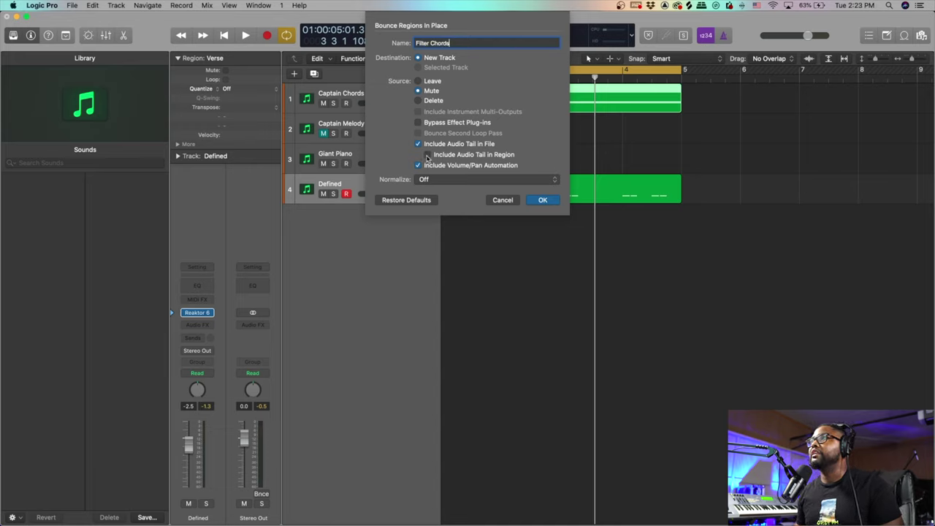
click(541, 201)
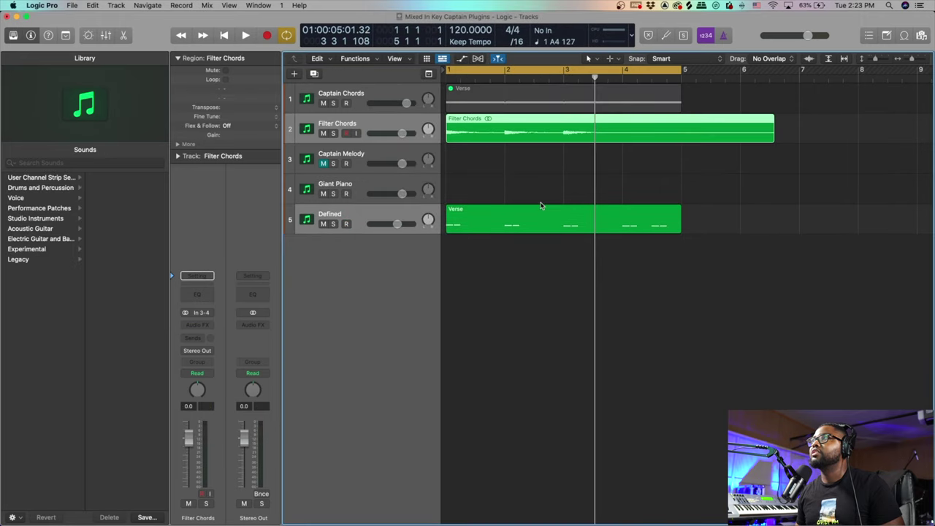
key(space)
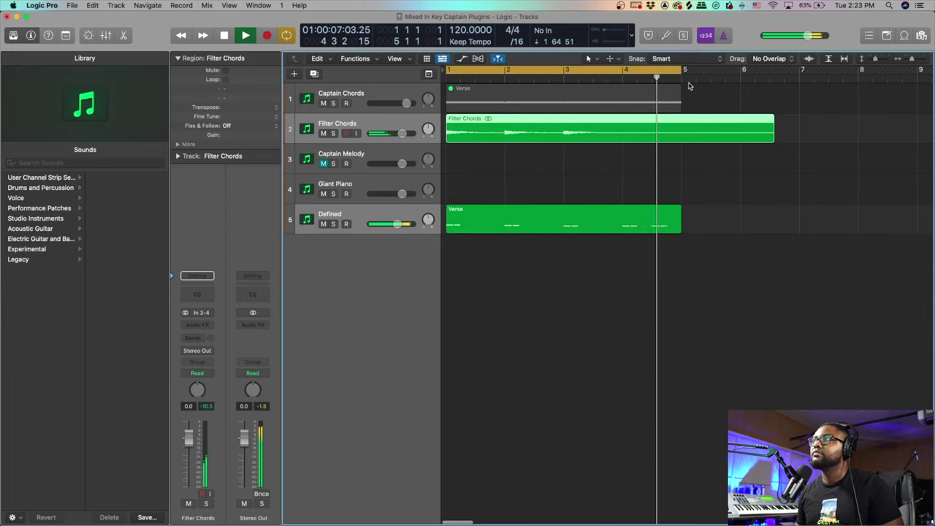
Unmute track 3 and switch Captain Melody's sound from Metro Bass to the Lemon Synth lead preset
key(space)
click(325, 164)
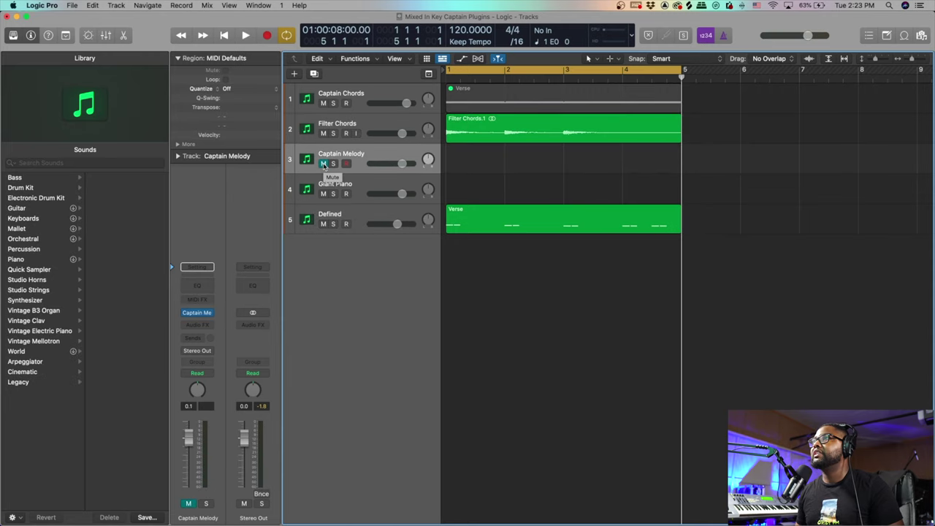
click(325, 165)
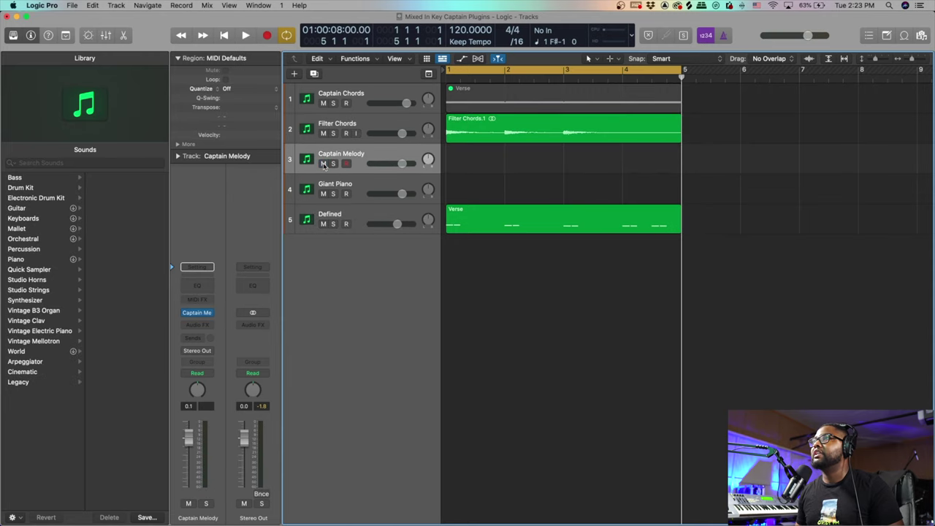
click(197, 313)
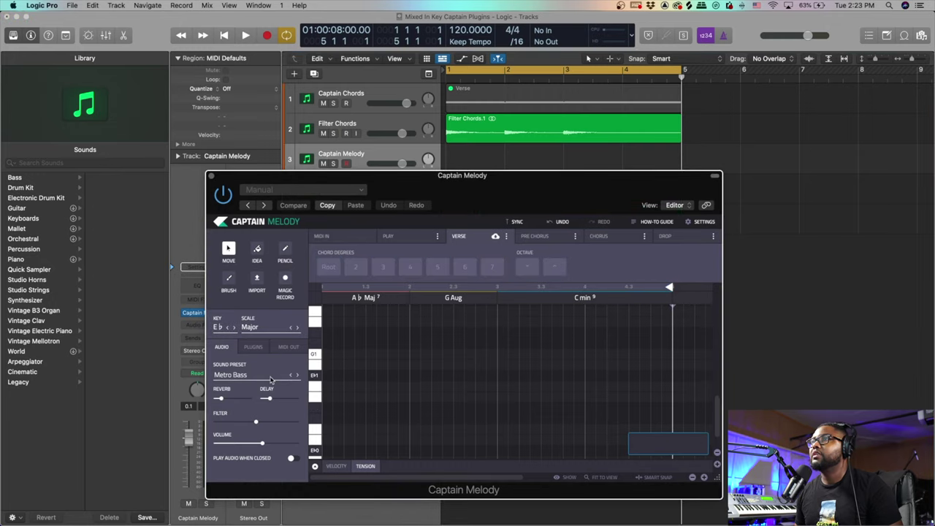
click(239, 375)
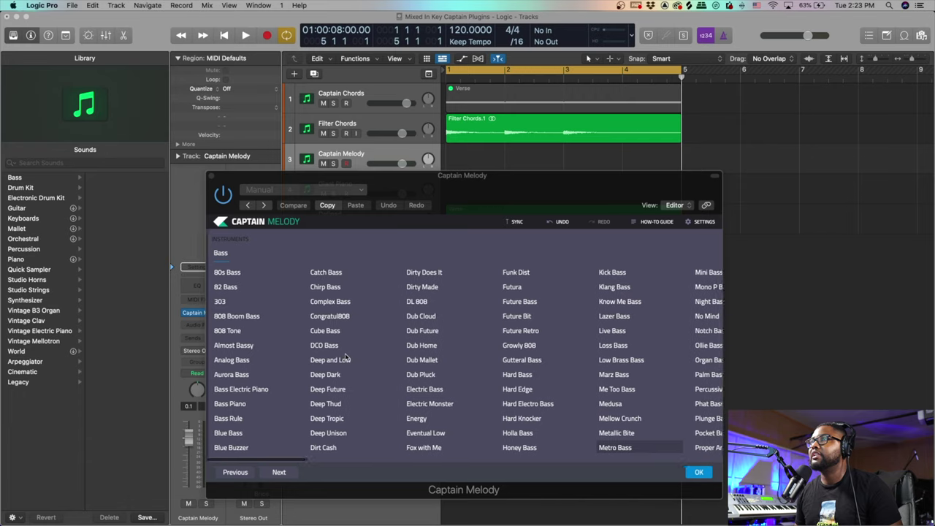
scroll(348, 358, right, 5)
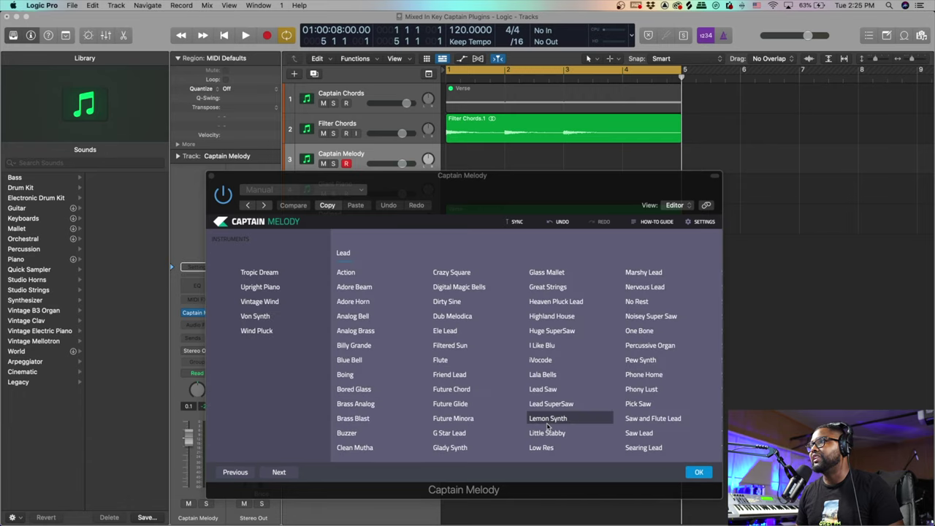
click(698, 473)
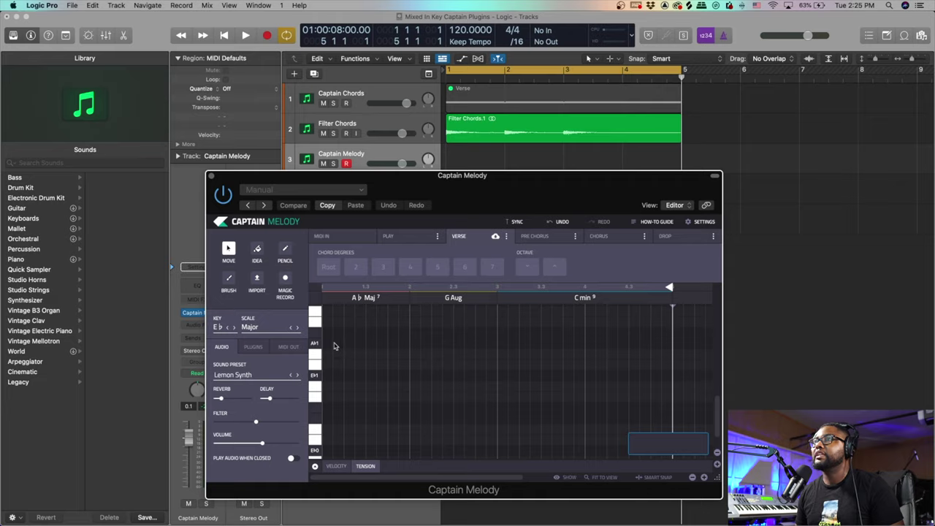
Generate a melody idea over the A♭ Maj7–G Aug chords and preview it
click(257, 250)
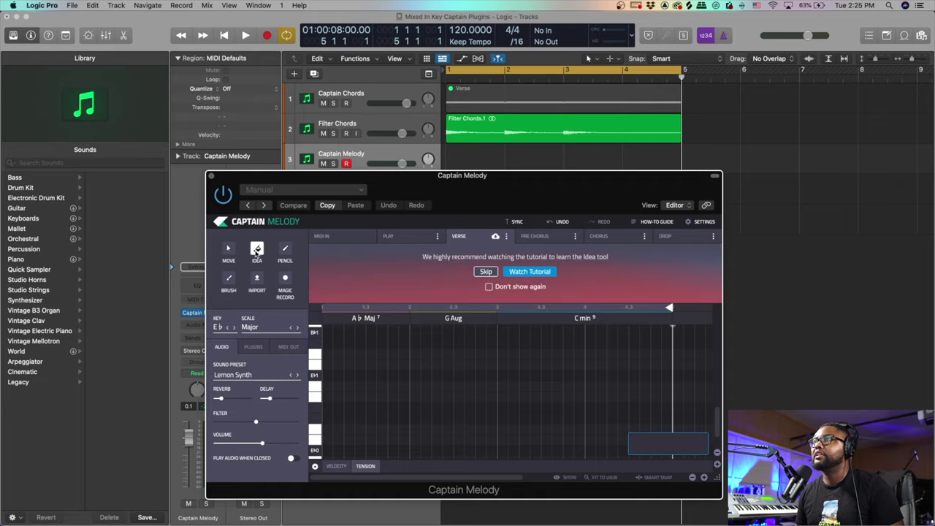
click(485, 271)
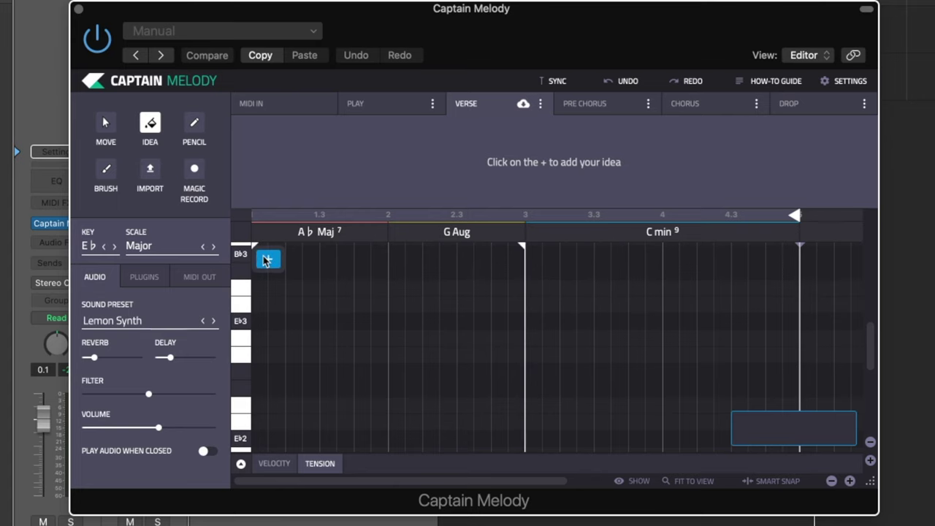
click(267, 260)
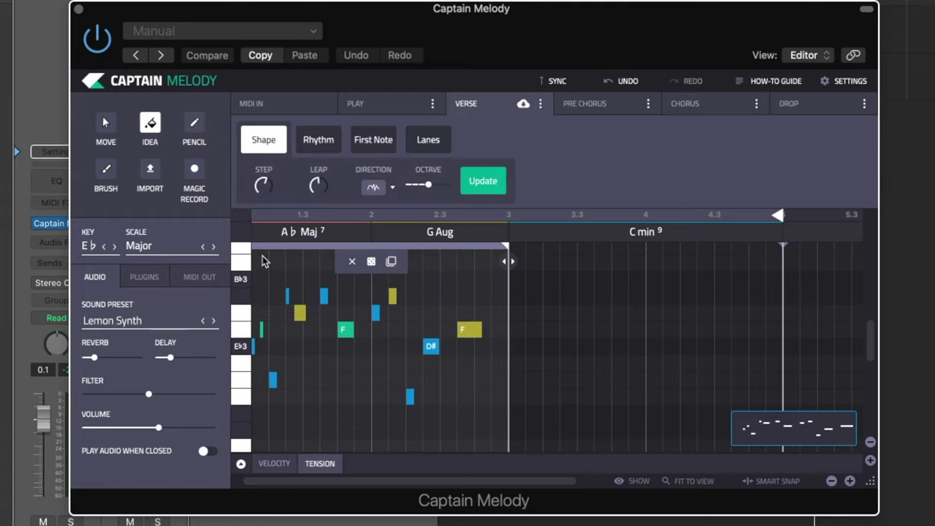
scroll(381, 278, down, 1)
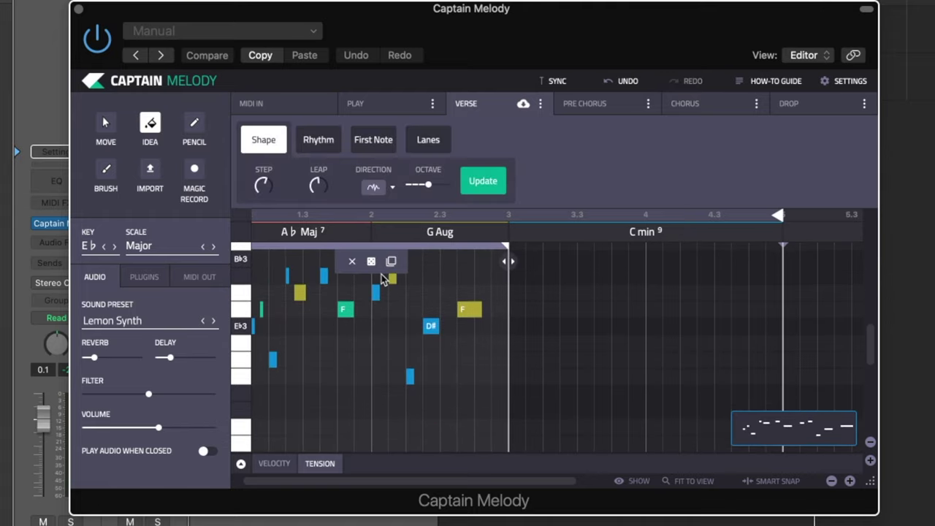
key(space)
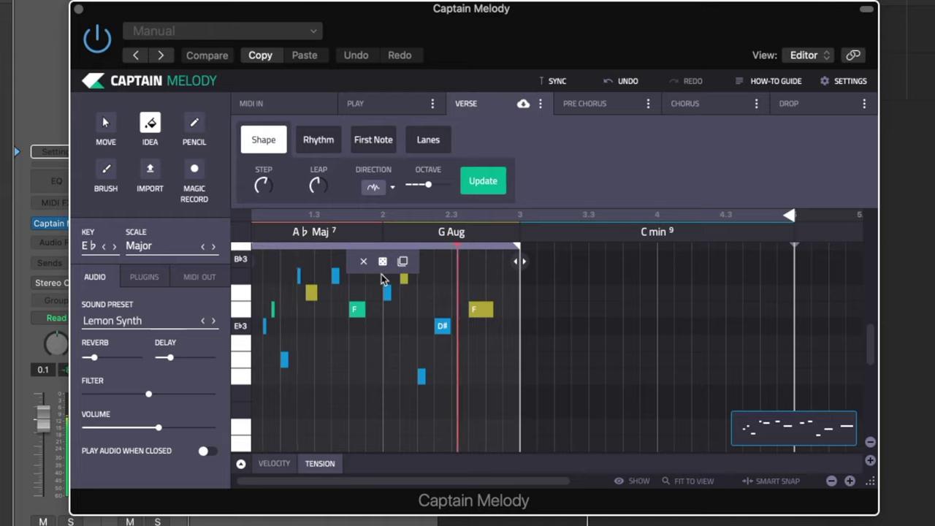
key(space)
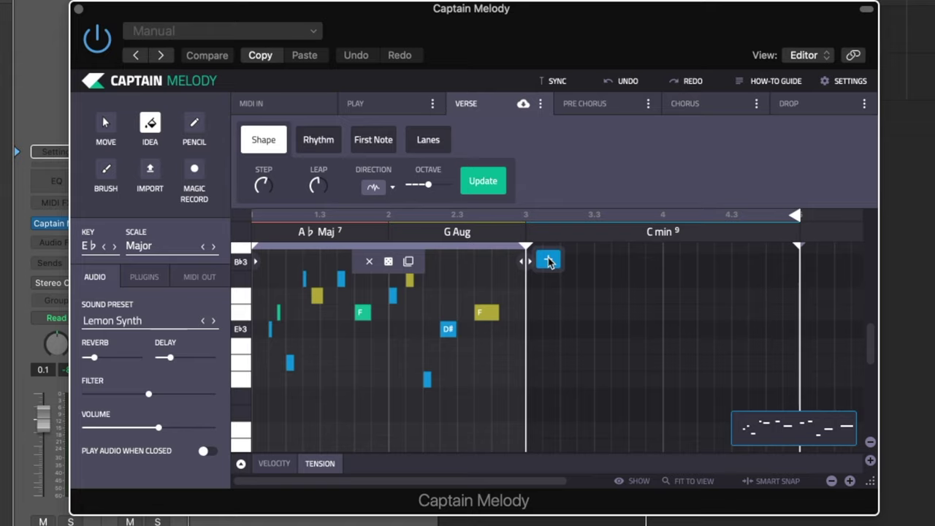
Add a second melody idea over C min 9 and preview both ideas together
click(545, 261)
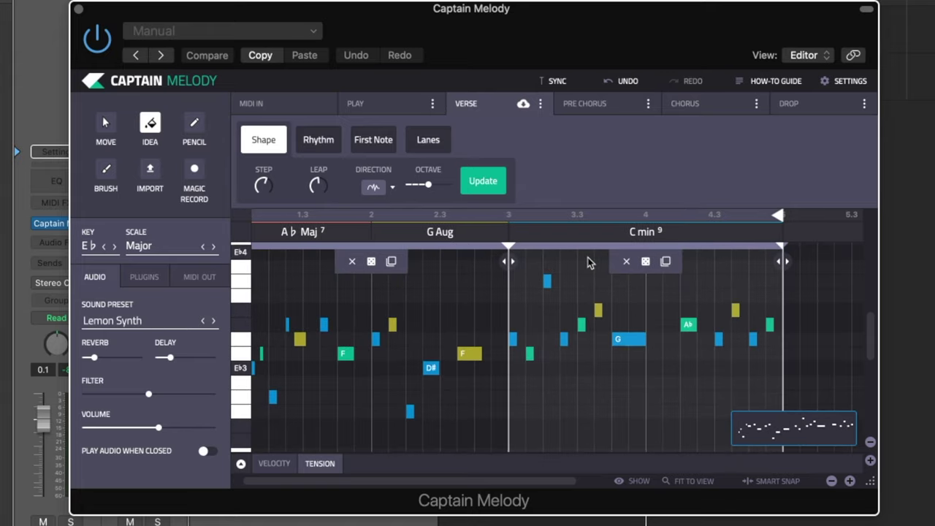
key(space)
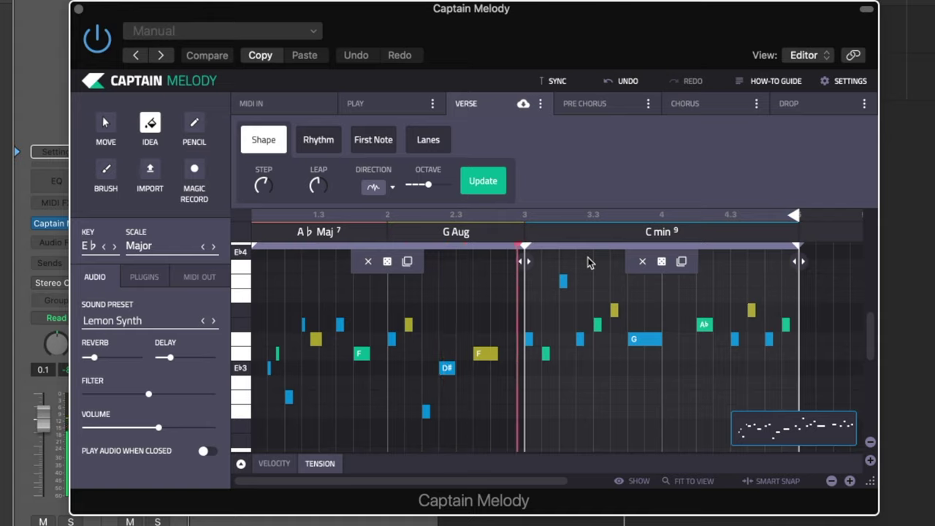
key(space)
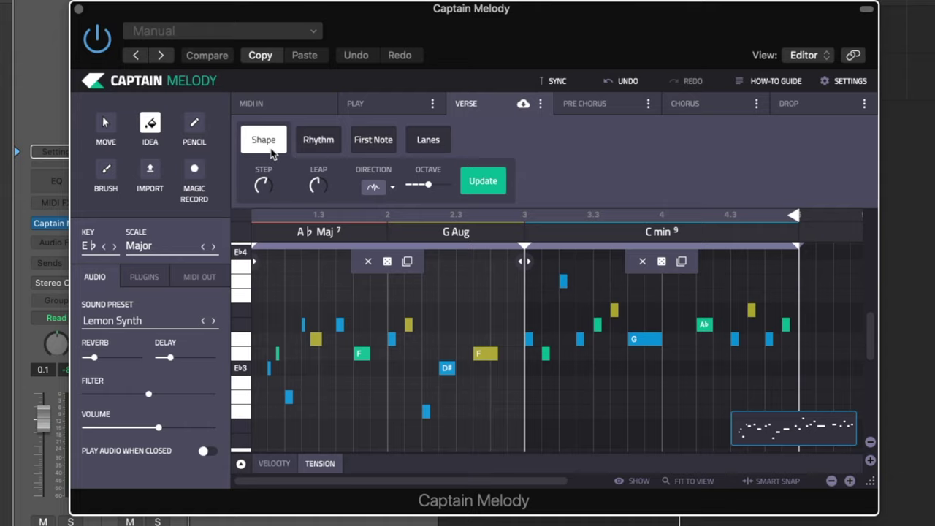
Set the first idea's Density to 9 notes and Leap to about 31%, regenerate, and play it
click(328, 143)
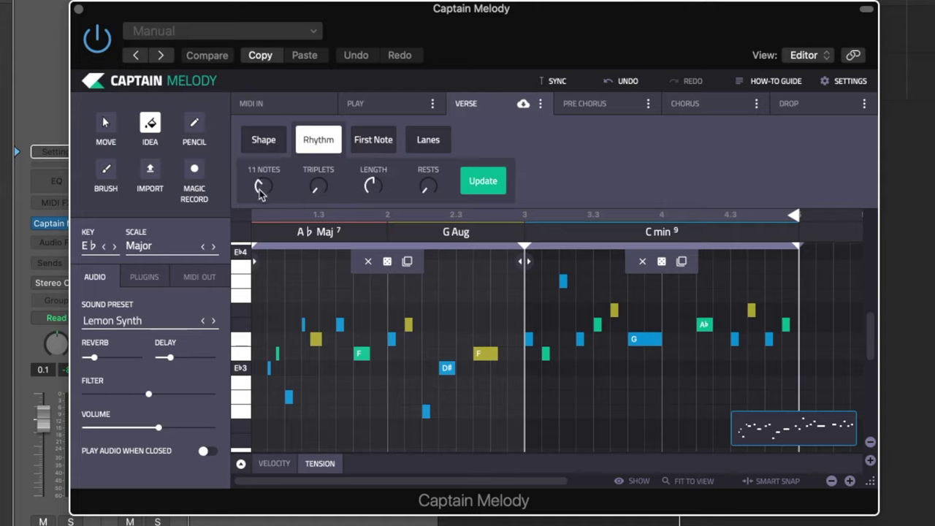
drag(257, 203, 259, 189)
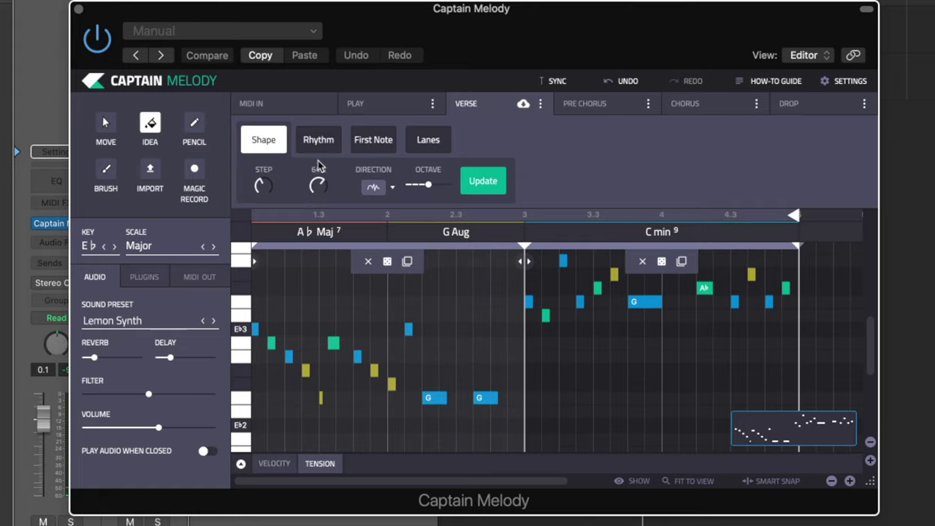
drag(317, 167, 320, 170)
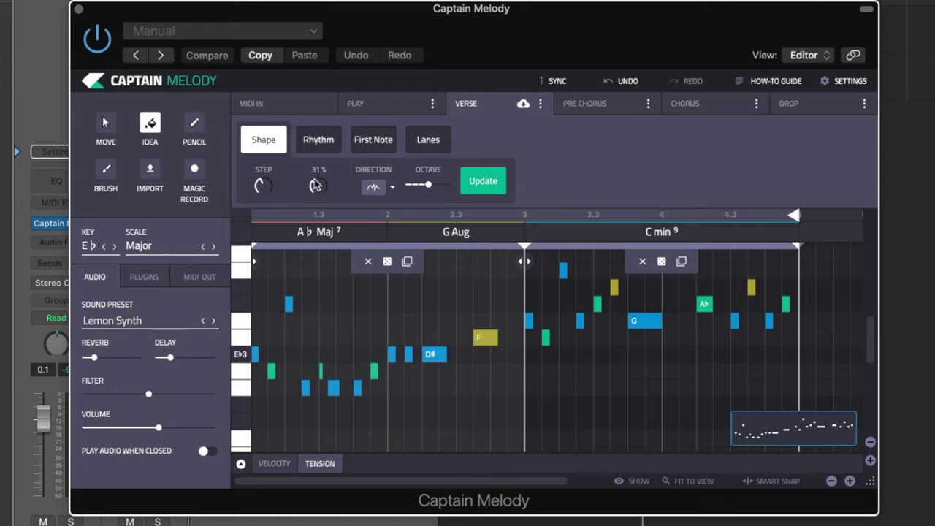
key(space)
click(481, 183)
click(318, 140)
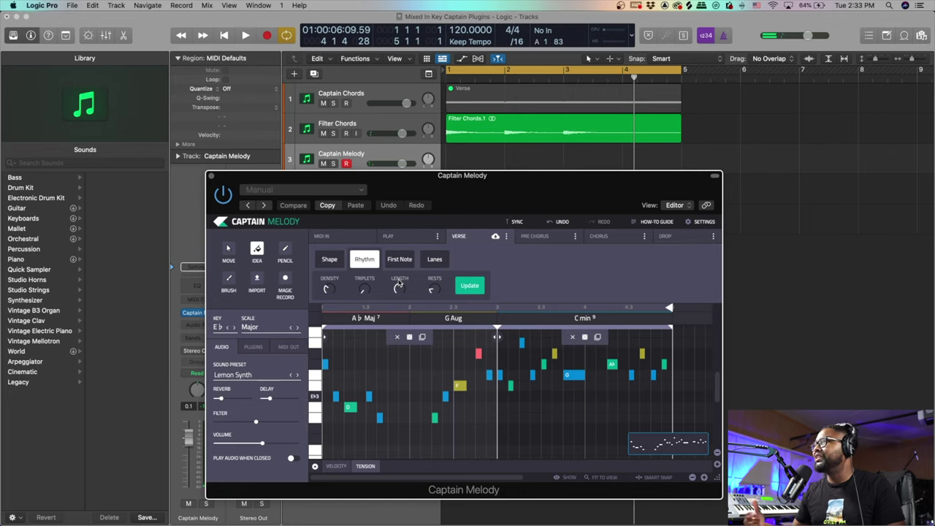
key(space)
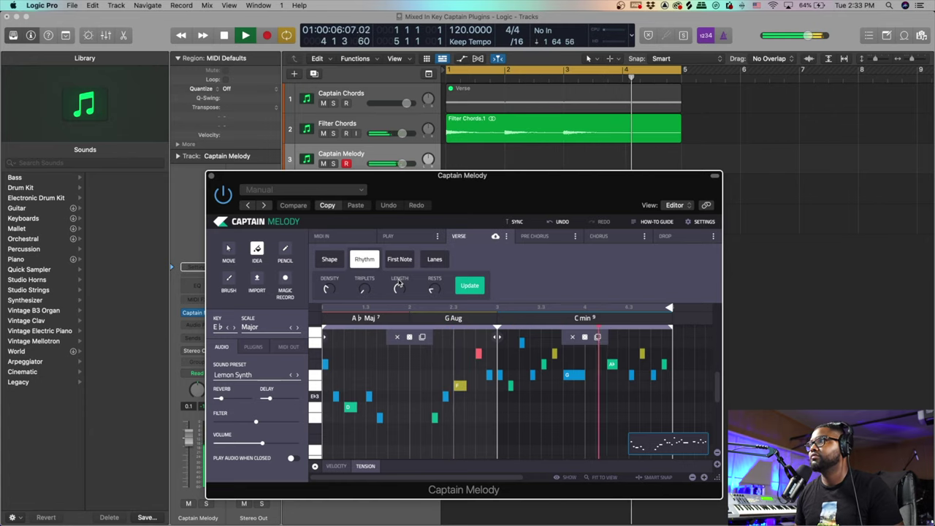
key(space)
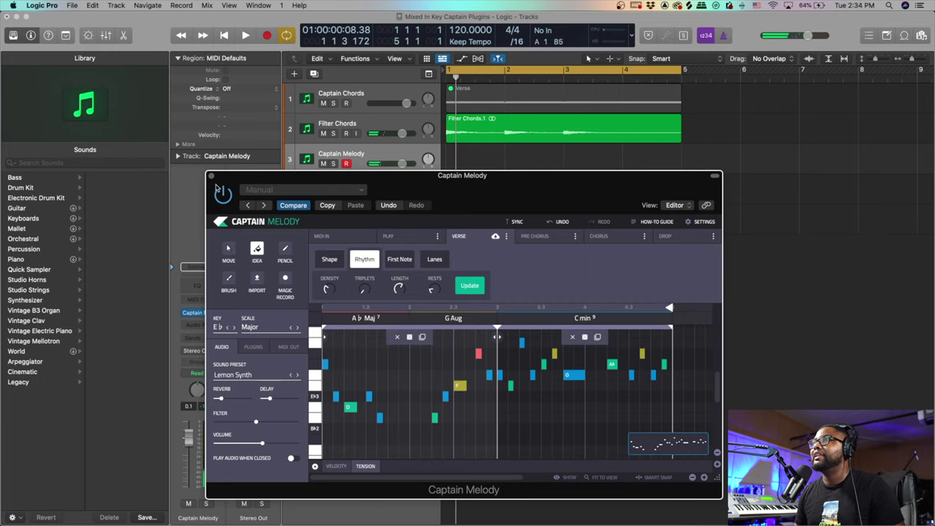
Export the Captain Melody lead as a Verse MIDI region onto track 3
click(211, 177)
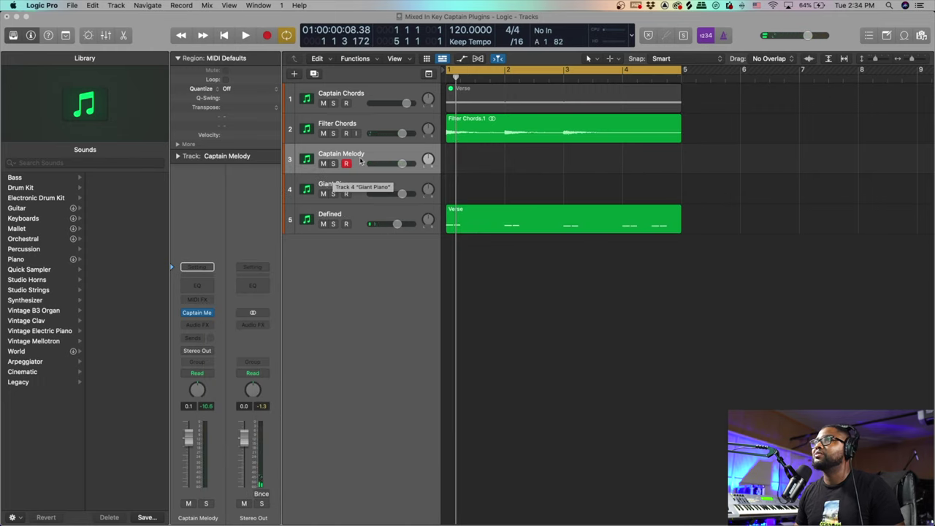
click(198, 313)
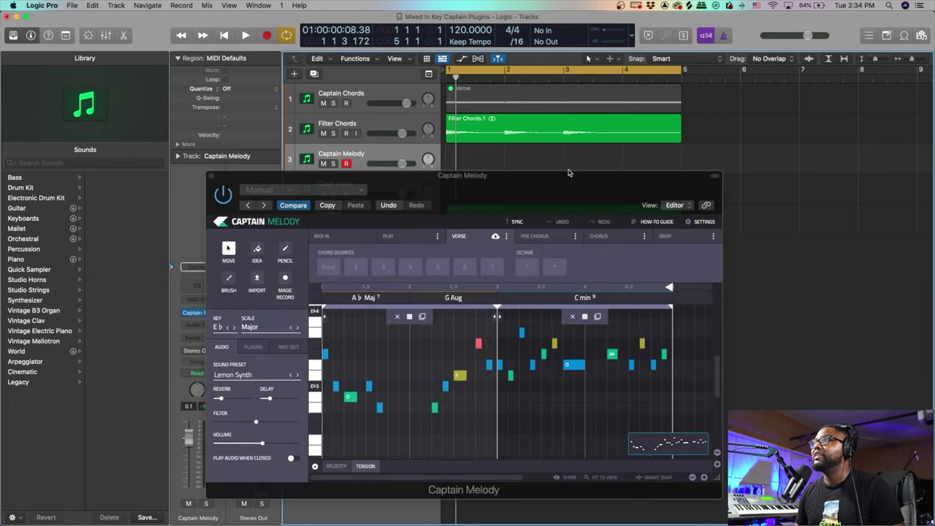
drag(554, 188, 299, 211)
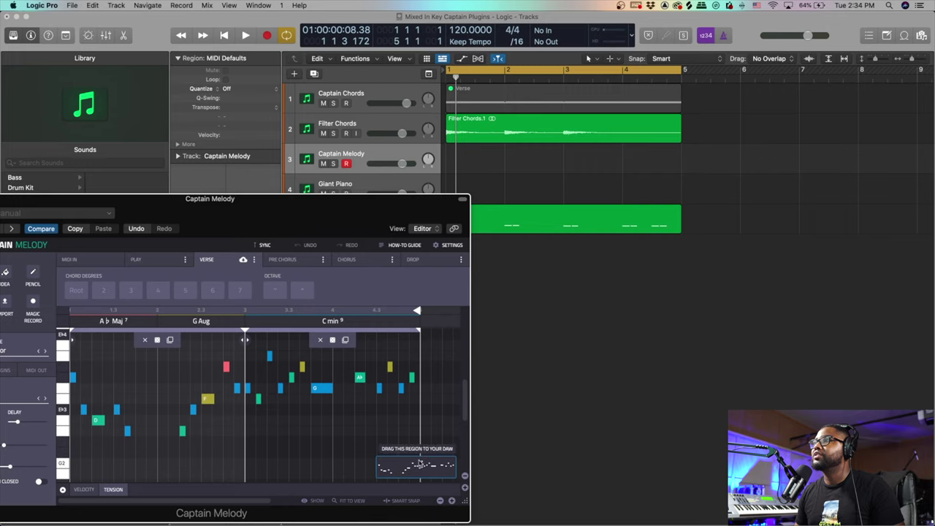
drag(420, 463, 451, 156)
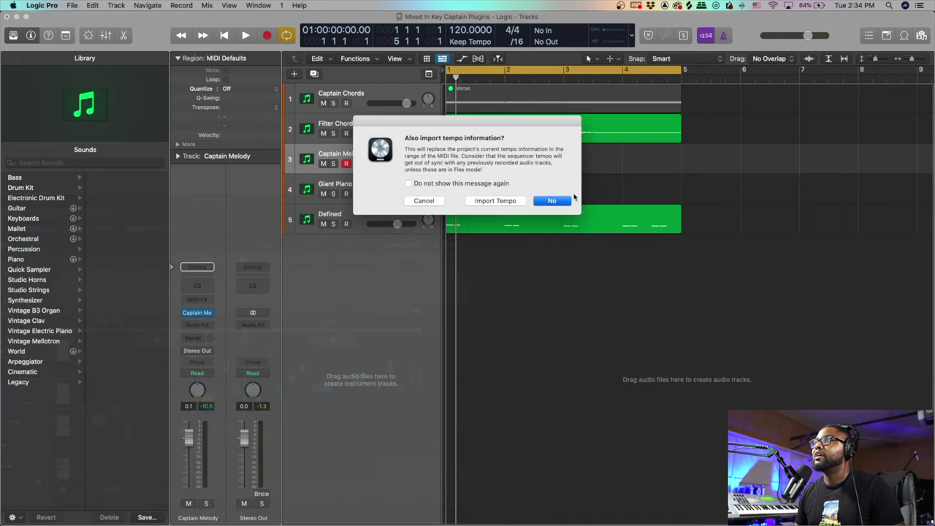
click(551, 202)
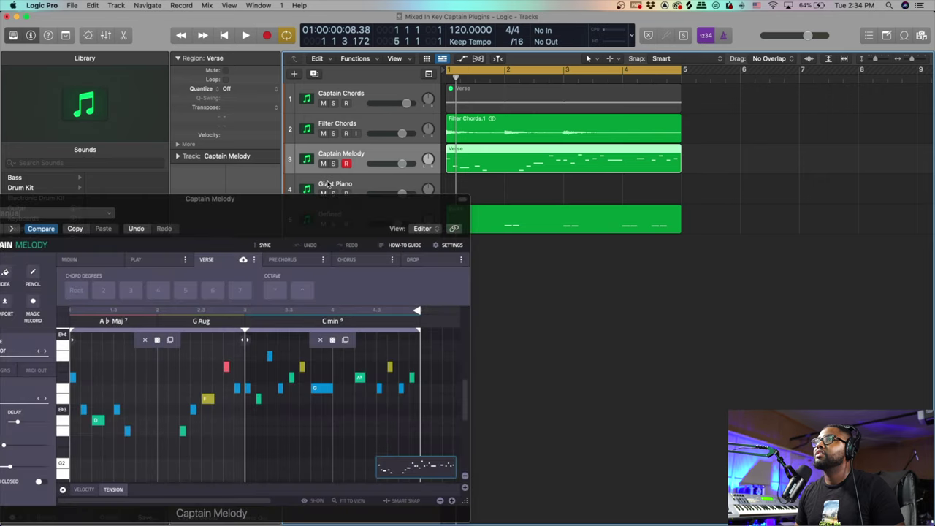
drag(451, 166, 471, 164)
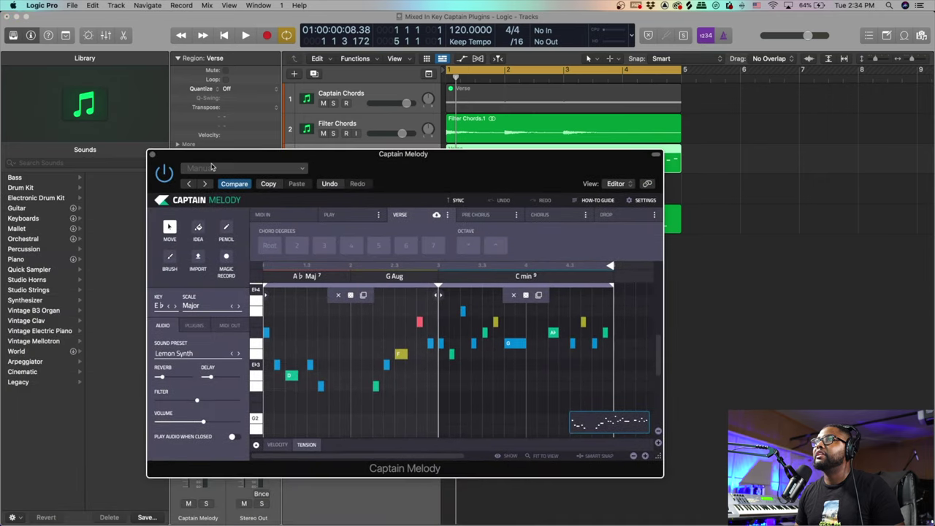
click(152, 155)
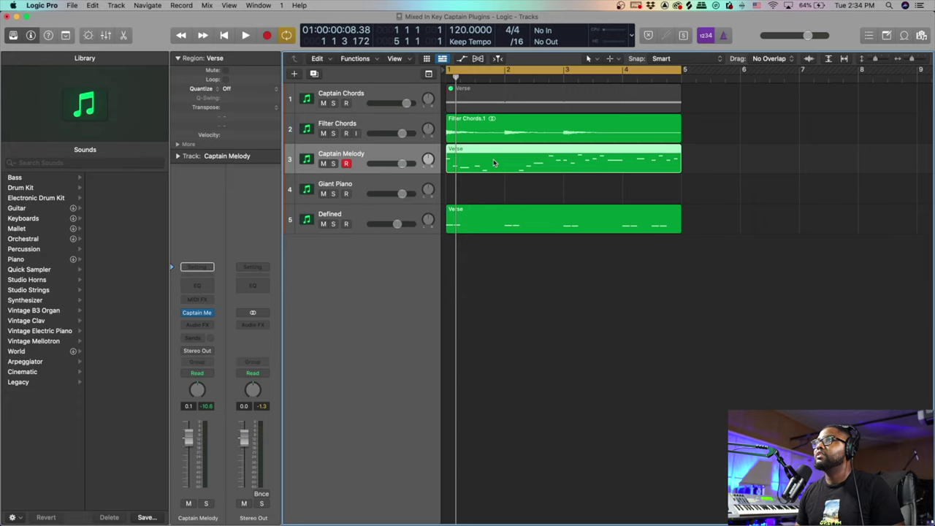
Bounce the melody region in place to a new Synth Leads track and lower it to about -4.4 dB
key(ctrl+b)
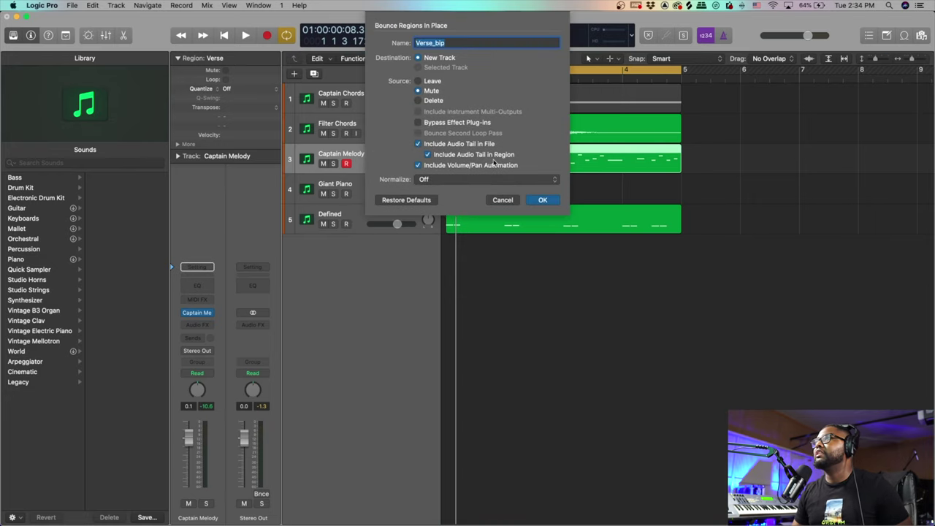
key(Return)
key(space)
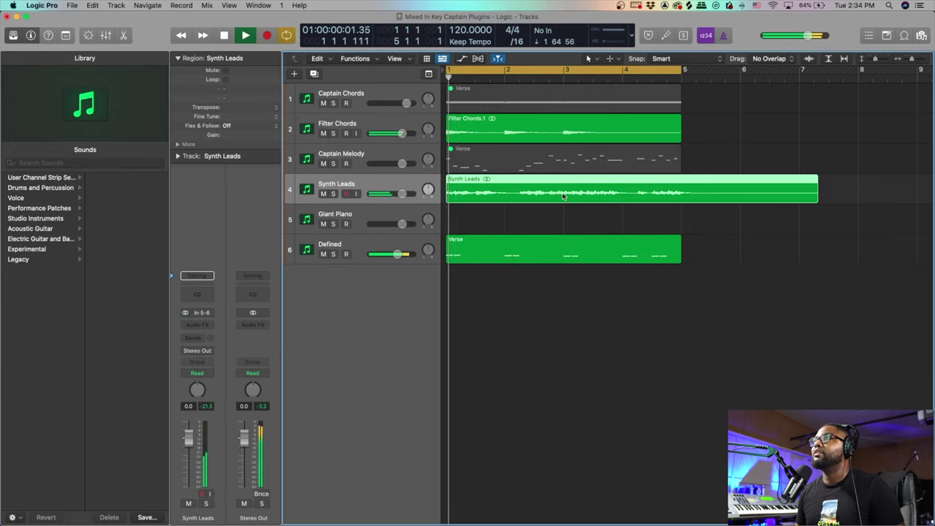
drag(401, 194, 391, 194)
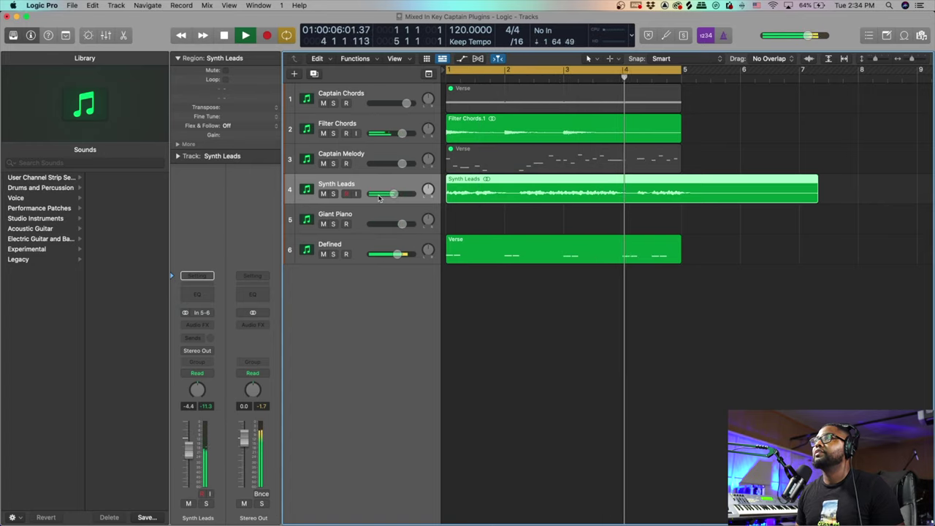
Load all eleven Cloudy Trap samples from Splice Drums onto a new Sampler track, mapped from C1
key(space)
key(f)
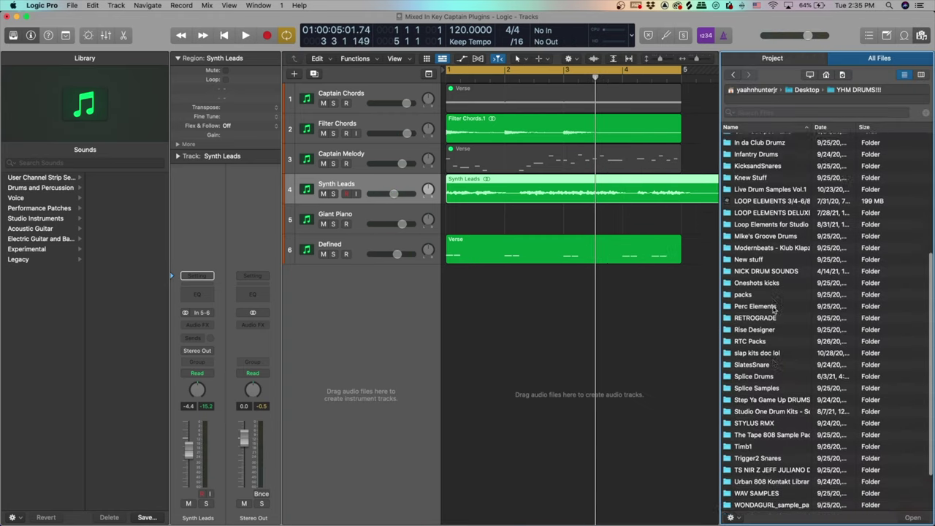
scroll(765, 334, down, 5)
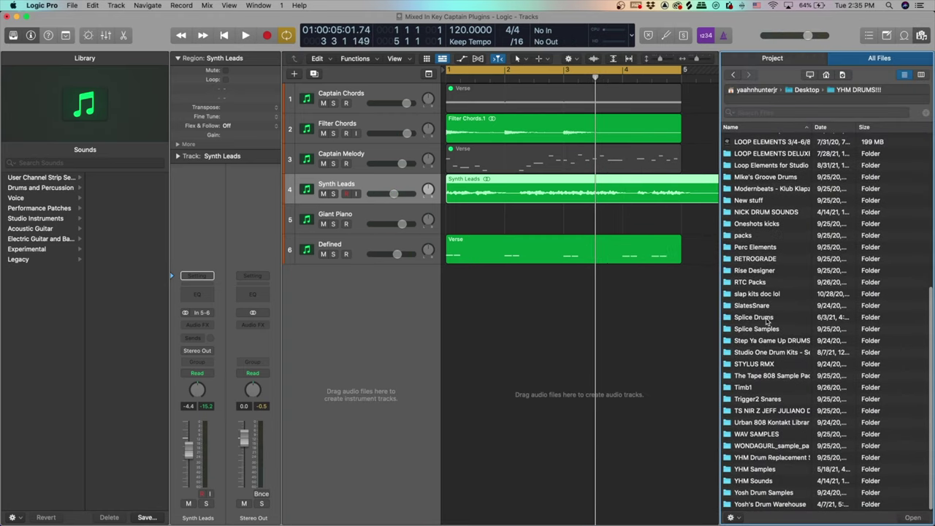
double_click(754, 317)
scroll(768, 257, up, 10)
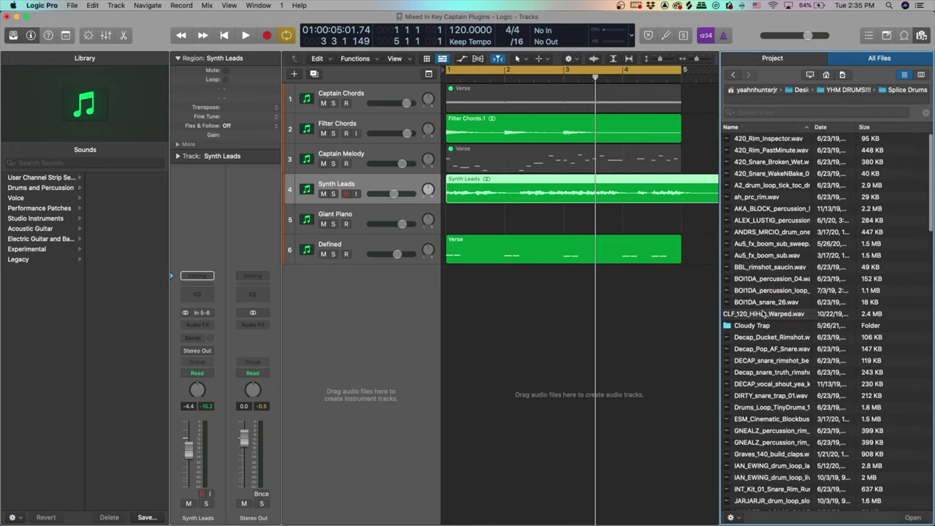
double_click(764, 329)
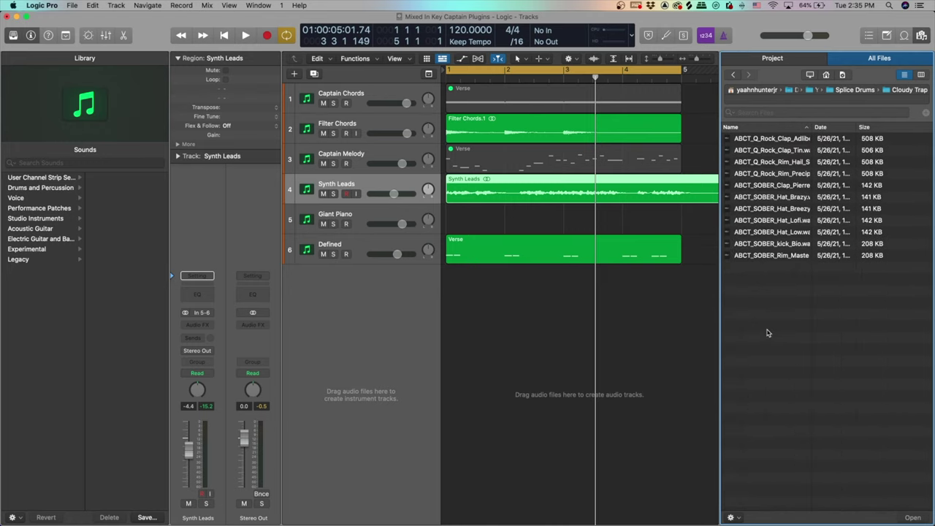
drag(766, 333, 774, 144)
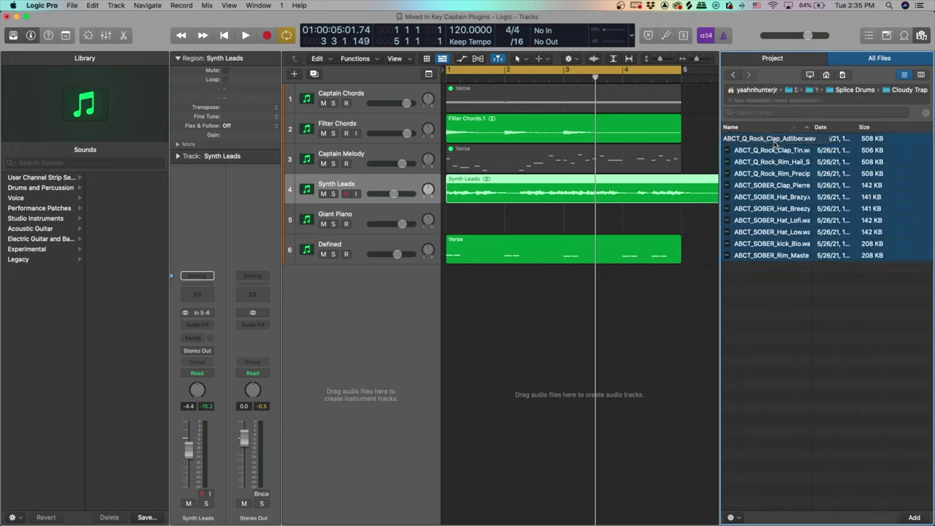
drag(762, 153, 371, 291)
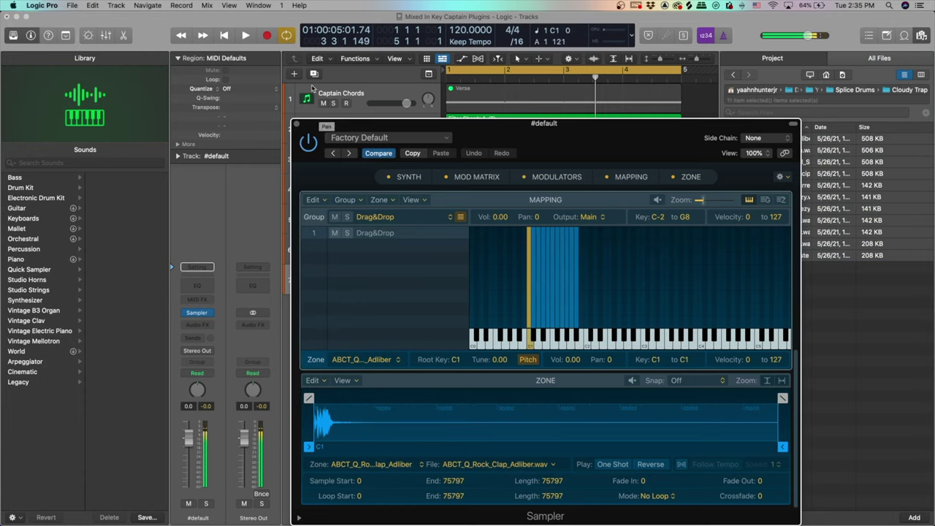
Record a four-bar drum pattern on the #default Sampler track, leaving Quantize unchanged
click(297, 125)
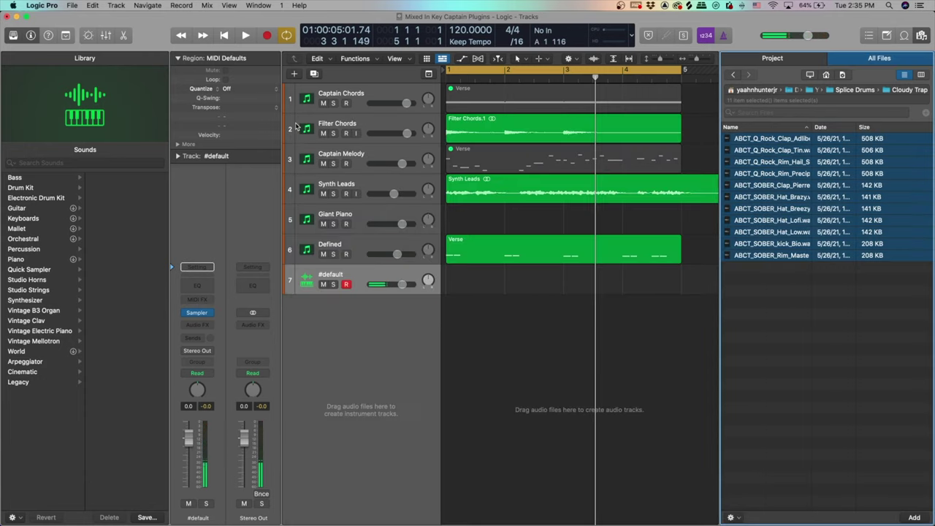
key(r)
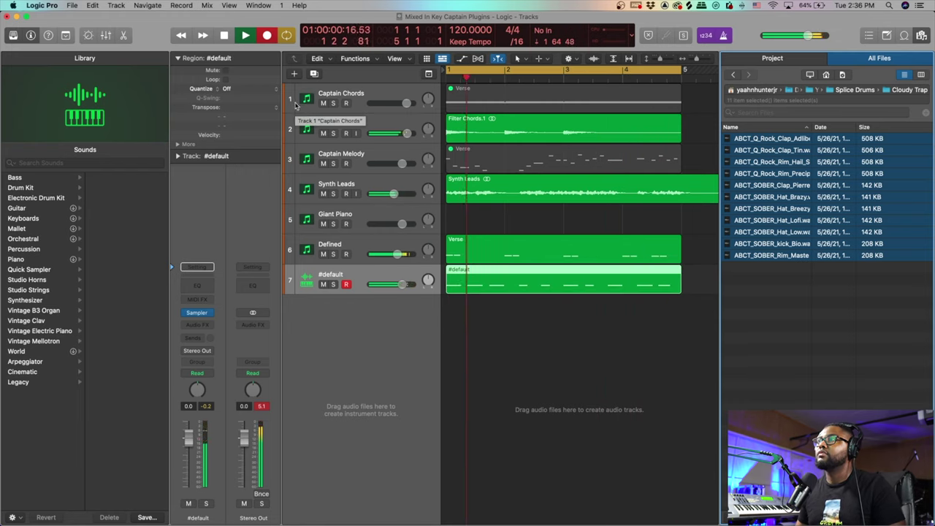
key(space)
click(234, 91)
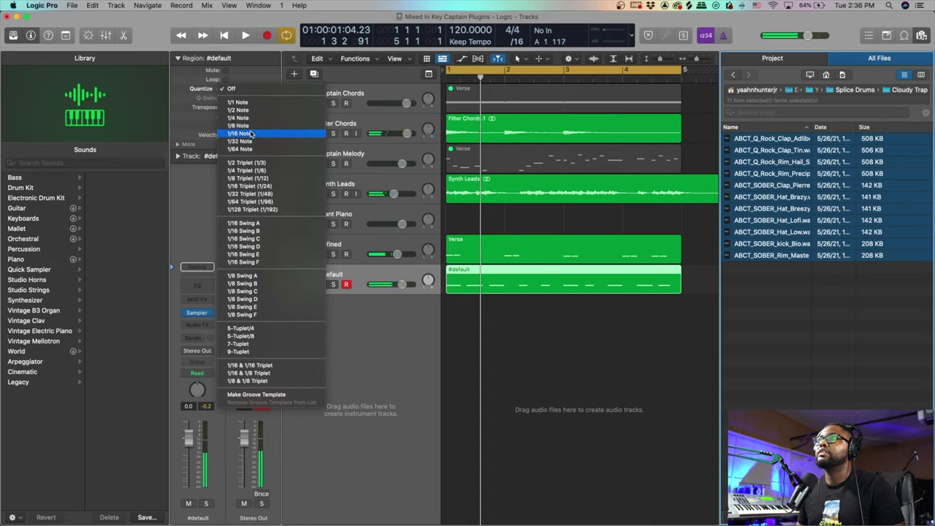
click(350, 164)
Add Sampler tracks Inst 6 and Inst 7 and record a drum pattern on each
click(315, 75)
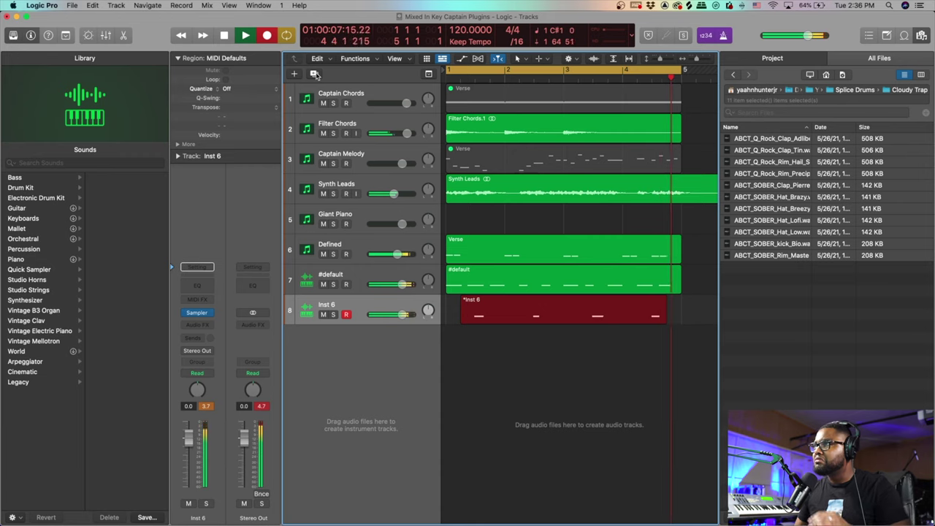
key(space)
click(232, 89)
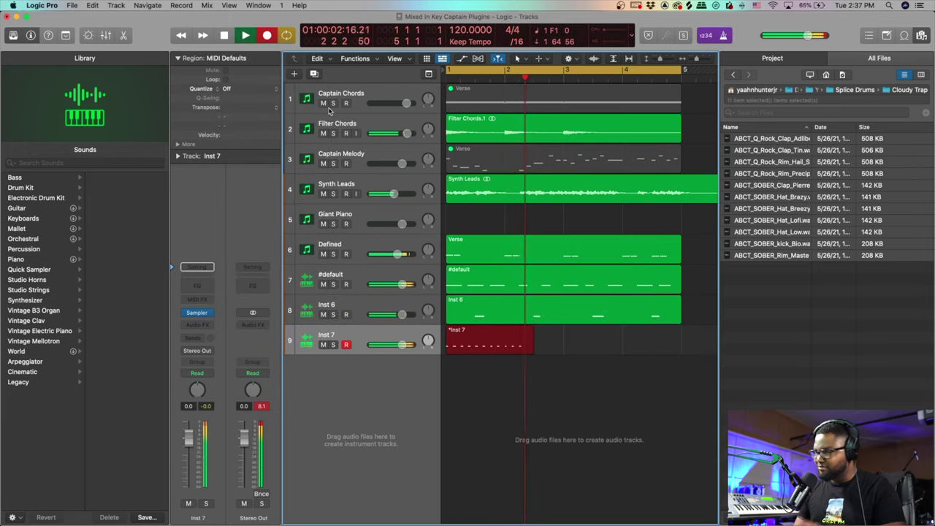
key(space)
key(space)
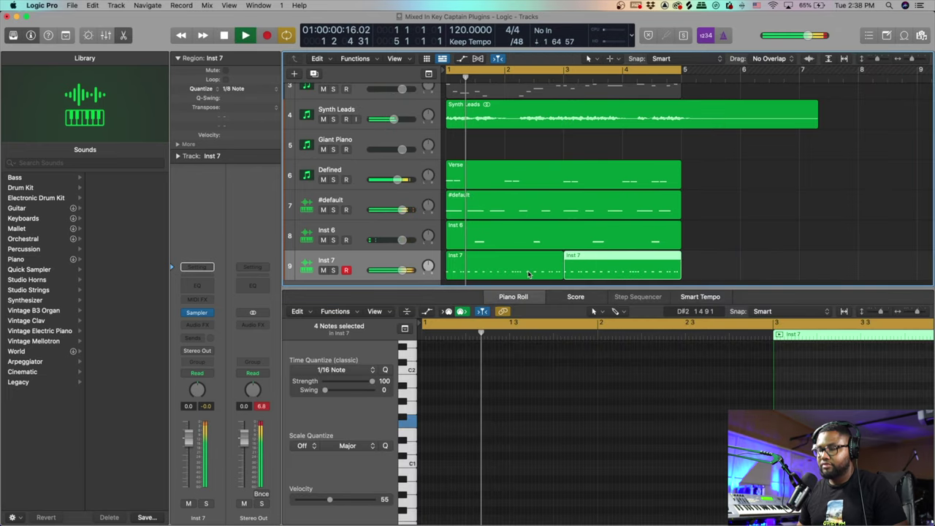
Show the Mixer briefly, then hide it and adjust the timeline zoom
key(x)
key(x)
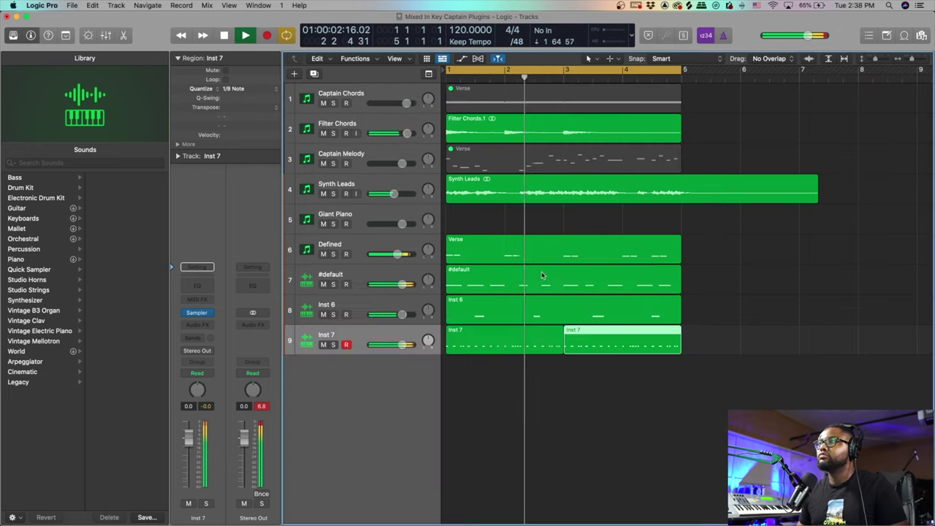
key(super+Right)
key(super+Left)
key(super+Left)
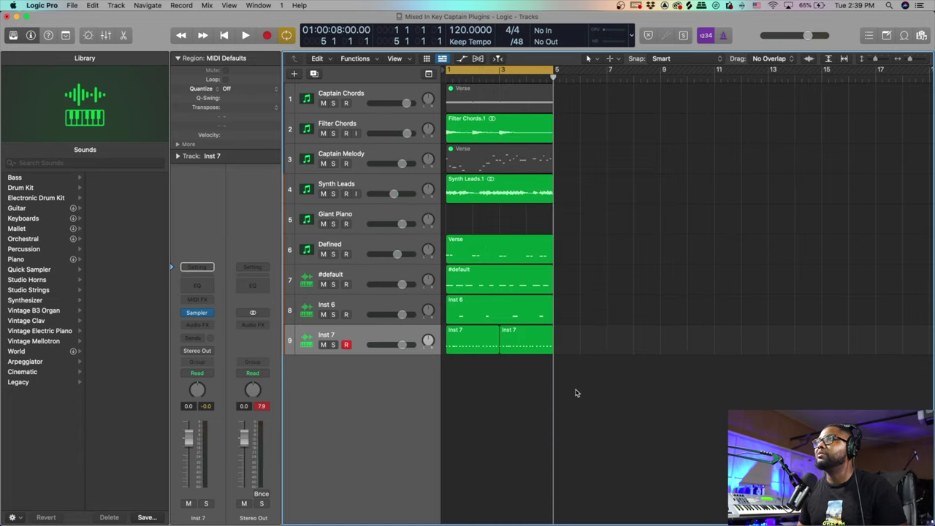
Select the four-bar regions across all tracks and Option-drag copies every four bars toward bar 25
drag(576, 393, 478, 198)
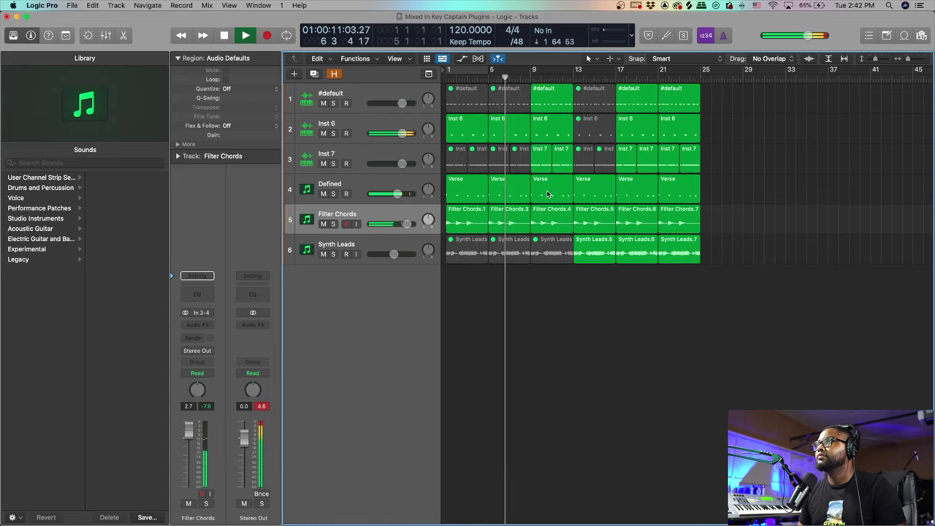
scroll(547, 194, up, 3)
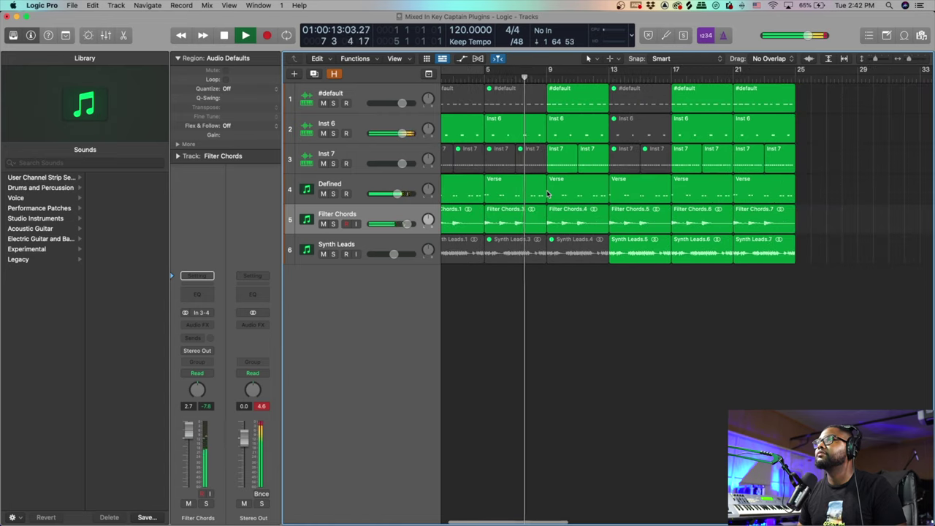
scroll(547, 194, left, 2)
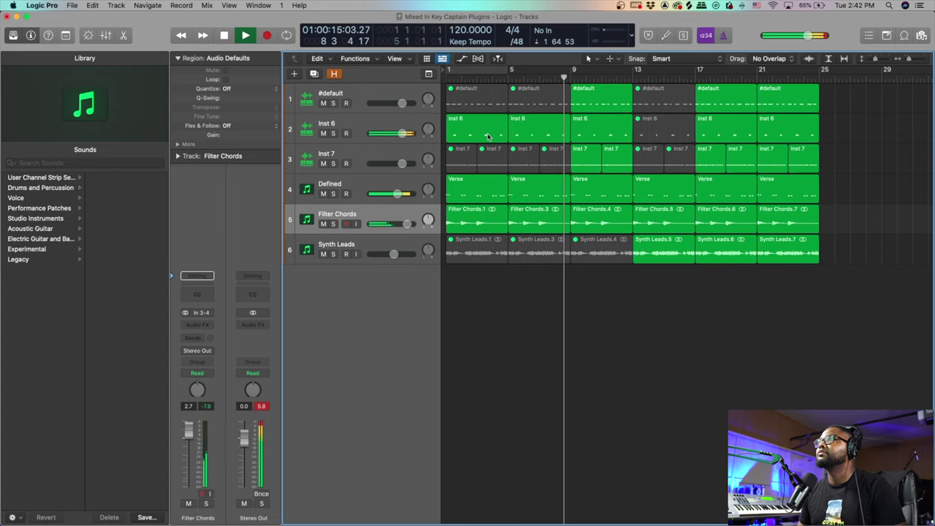
drag(487, 136, 783, 137)
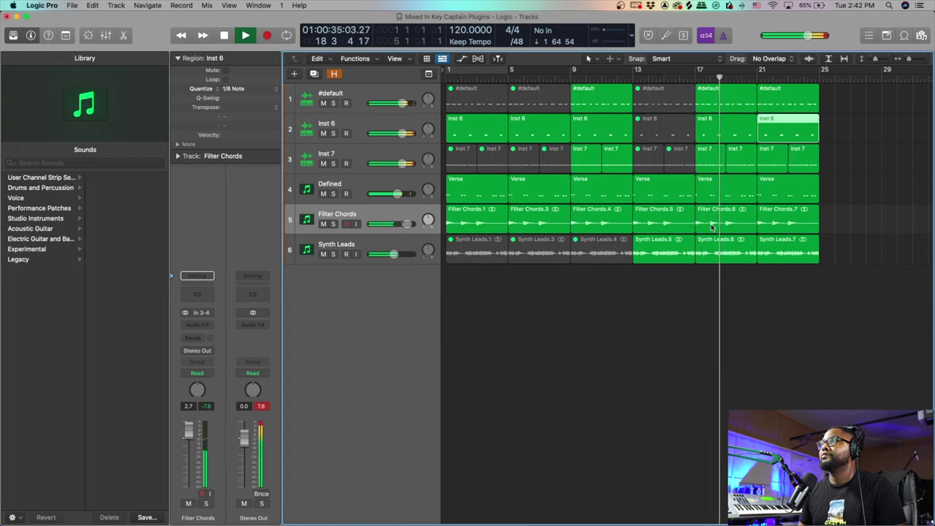
Zoom the arrangement out and back in and make the track lanes taller during playback
key(super+Left)
key(super+Left)
key(super+Right)
key(super+Right)
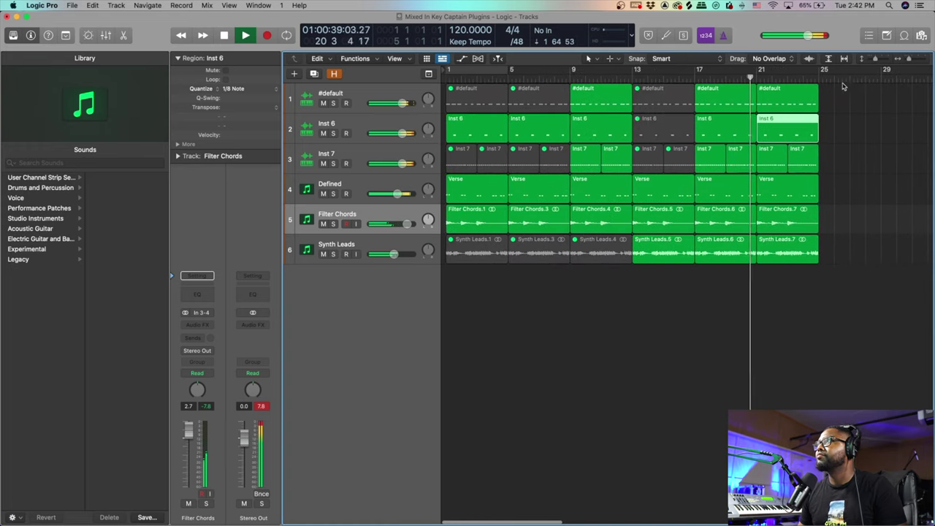
click(878, 60)
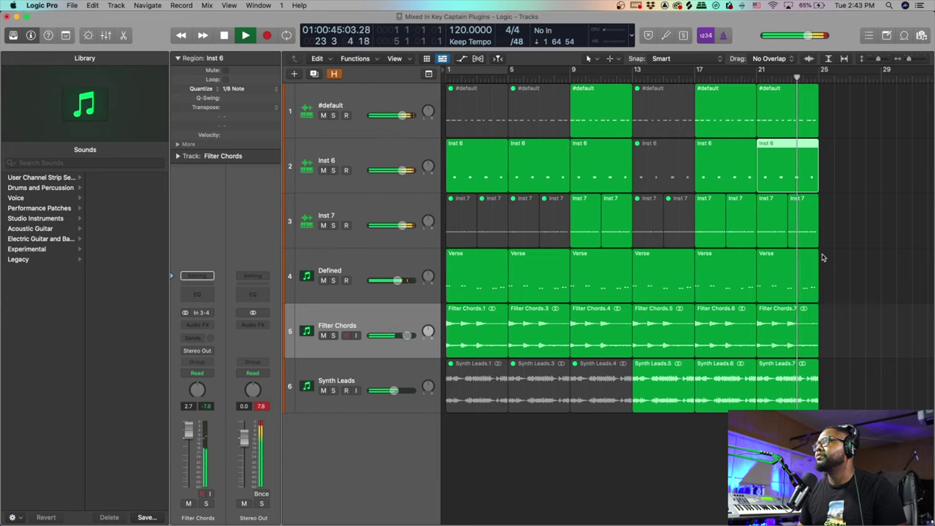
key(super+Right)
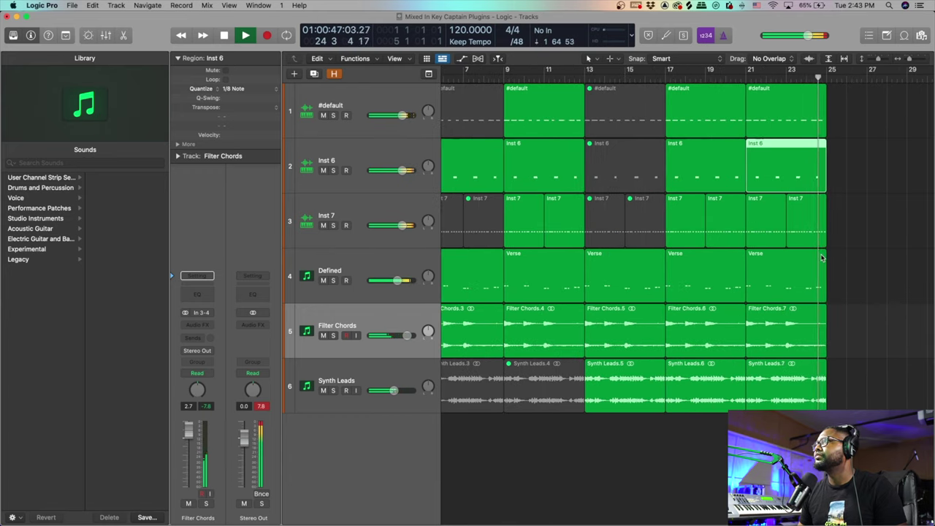